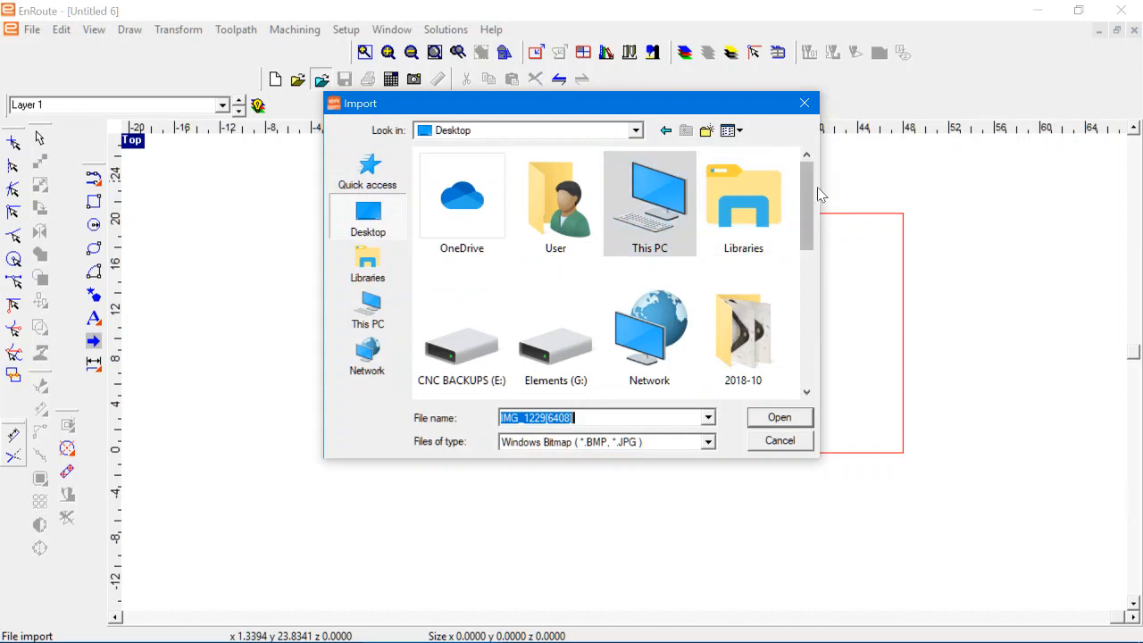
Step: Import the GP's Fireworks sign bitmap from the Desktop and place it near the plate's lower-left corner
{"action": "left_click_drag", "start_coordinate": [809, 191], "coordinate": [726, 354]}
{"action": "double_click", "coordinate": [555, 357]}
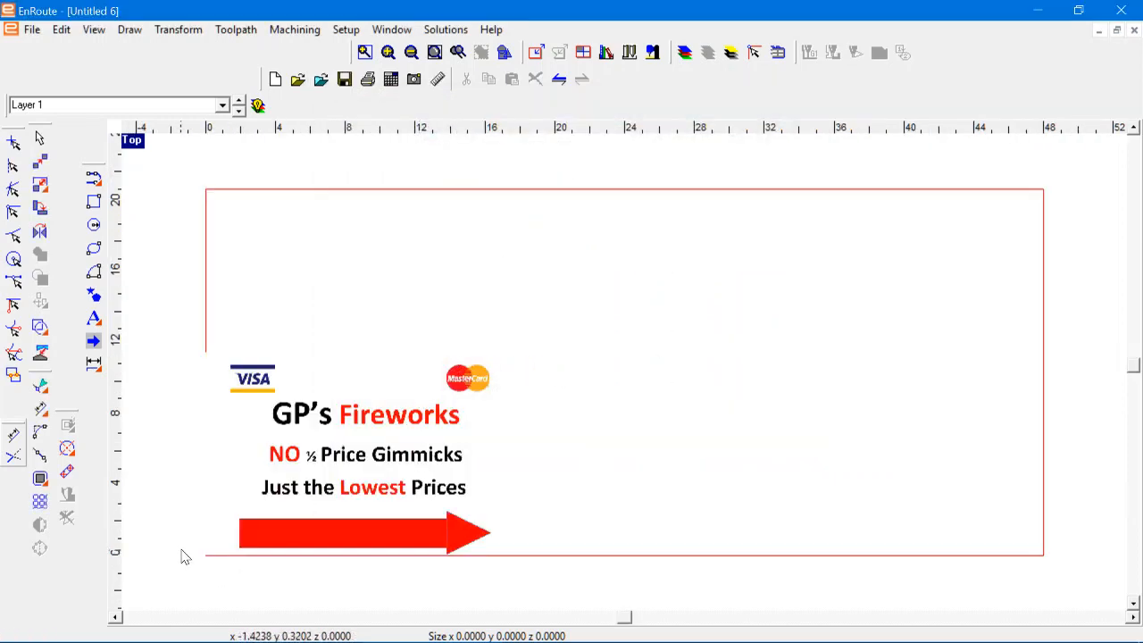
{"action": "scroll", "coordinate": [183, 552], "scroll_direction": "up", "scroll_amount": 2}
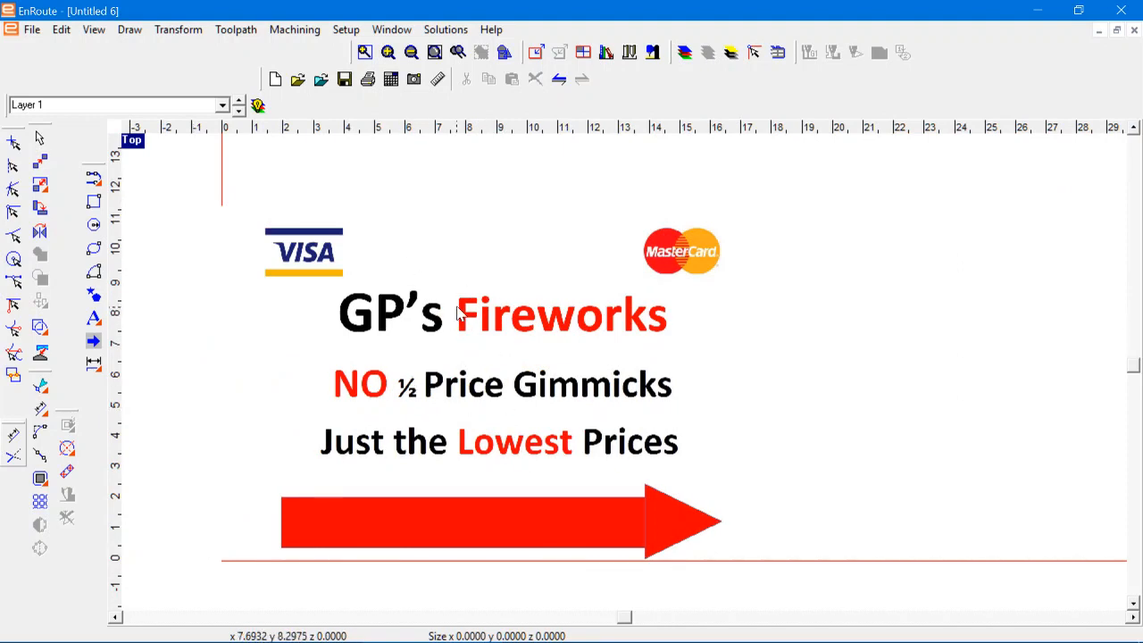
{"action": "left_click", "coordinate": [592, 318]}
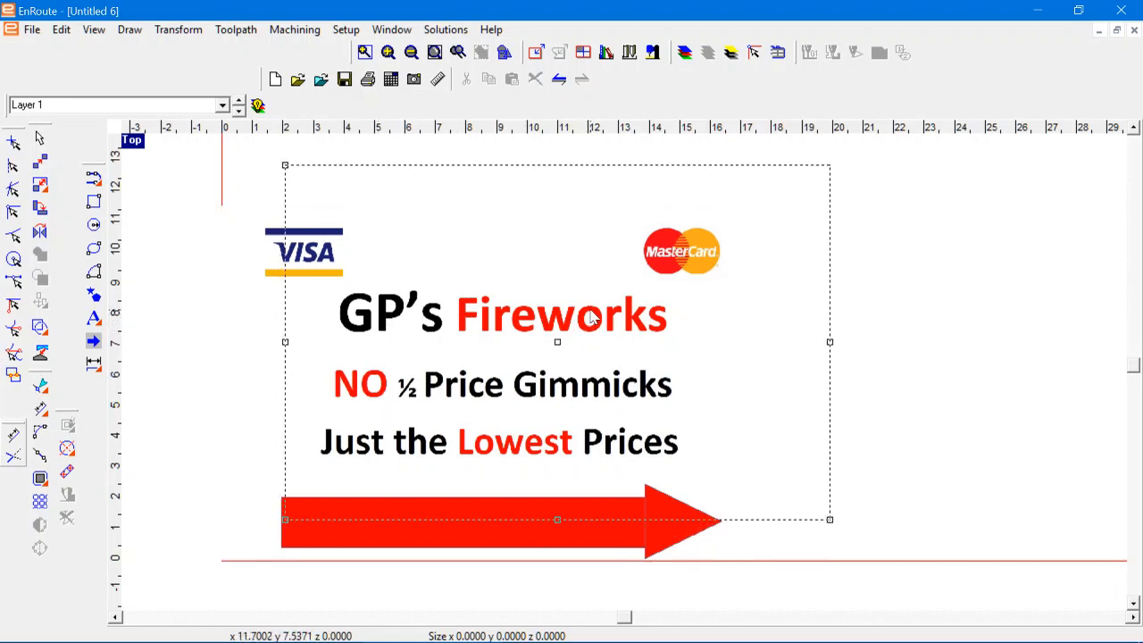
{"action": "left_click_drag", "start_coordinate": [592, 318], "coordinate": [593, 314]}
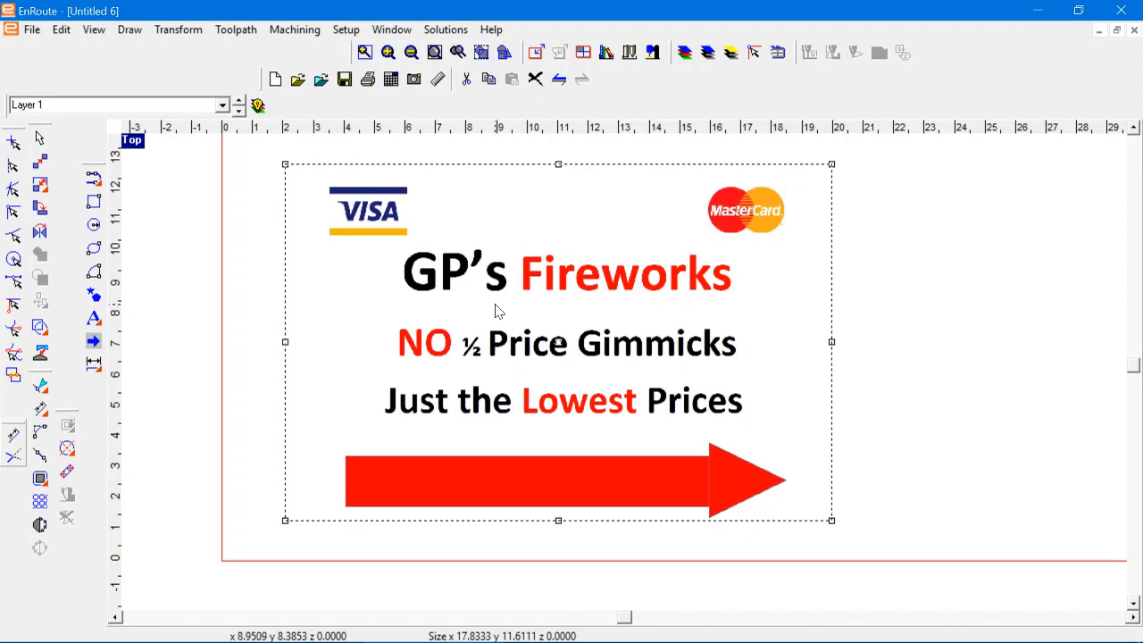
Step: Examine the imported sign bitmap's lettering and edges up close
{"action": "scroll", "coordinate": [478, 310], "scroll_direction": "up", "scroll_amount": 2}
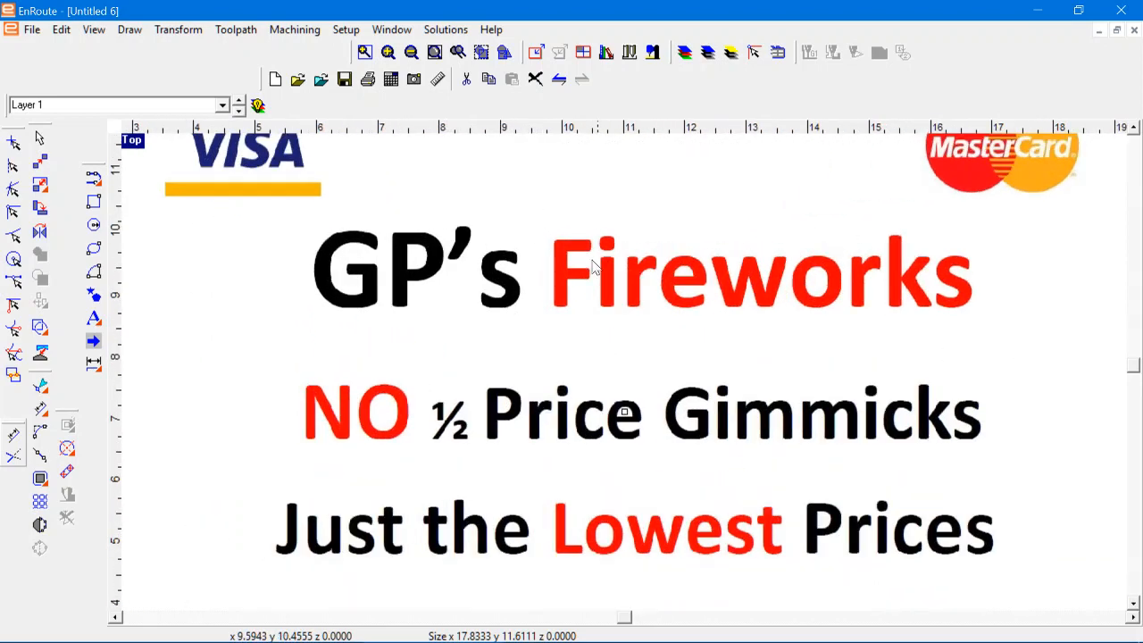
{"action": "scroll", "coordinate": [581, 268], "scroll_direction": "up", "scroll_amount": 4}
{"action": "scroll", "coordinate": [577, 281], "scroll_direction": "down", "scroll_amount": 3}
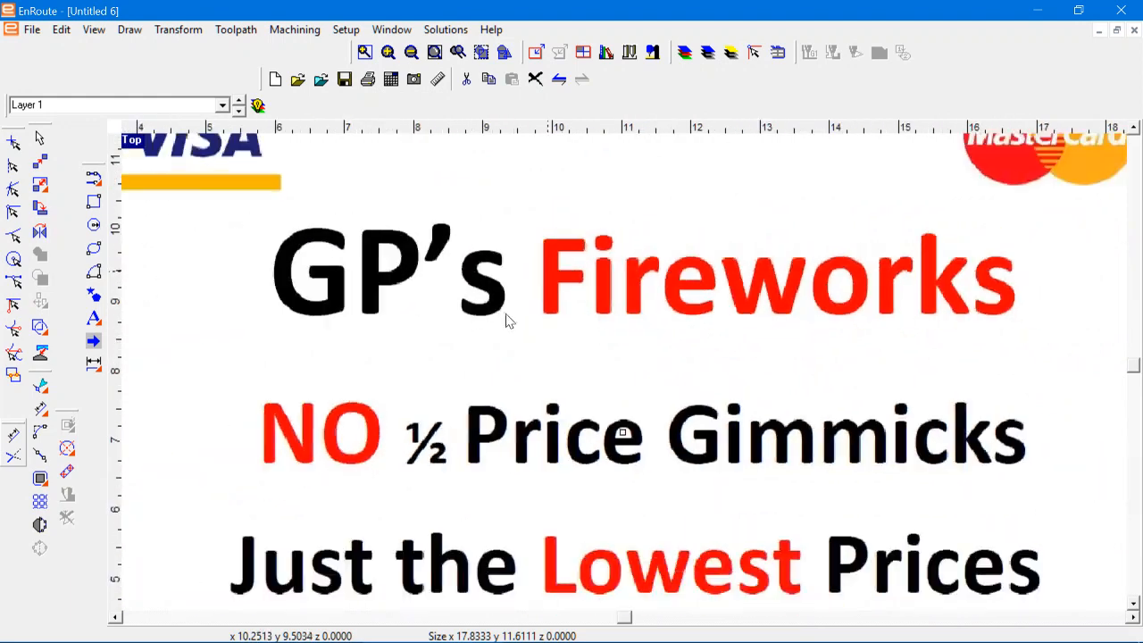
{"action": "scroll", "coordinate": [507, 322], "scroll_direction": "down", "scroll_amount": 2}
{"action": "scroll", "coordinate": [523, 229], "scroll_direction": "down", "scroll_amount": 2}
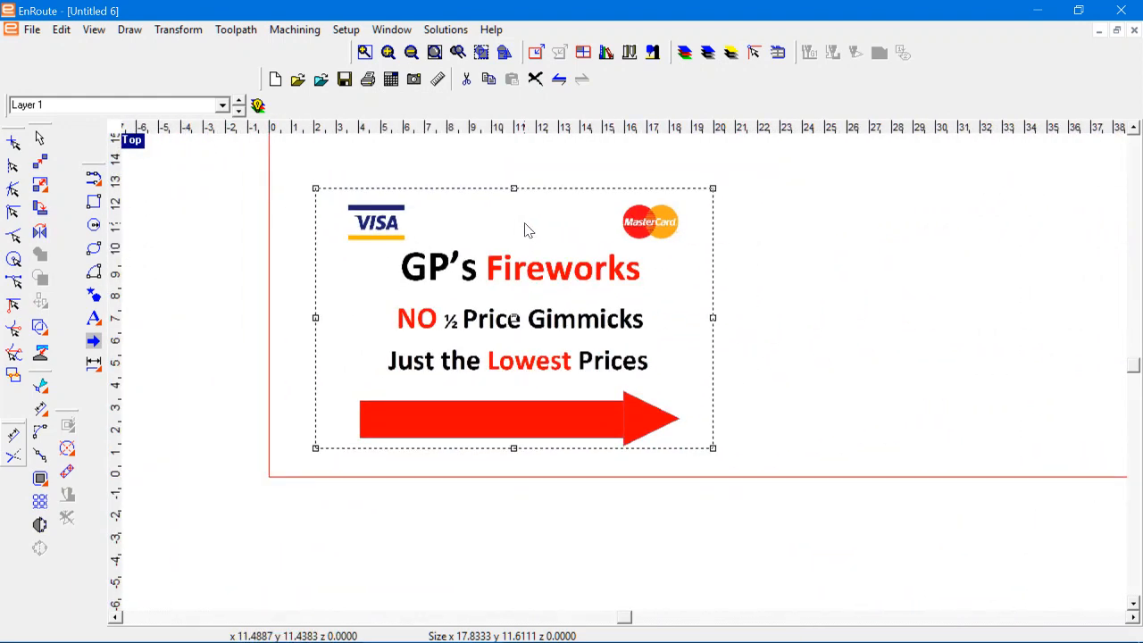
{"action": "scroll", "coordinate": [525, 229], "scroll_direction": "down", "scroll_amount": 2}
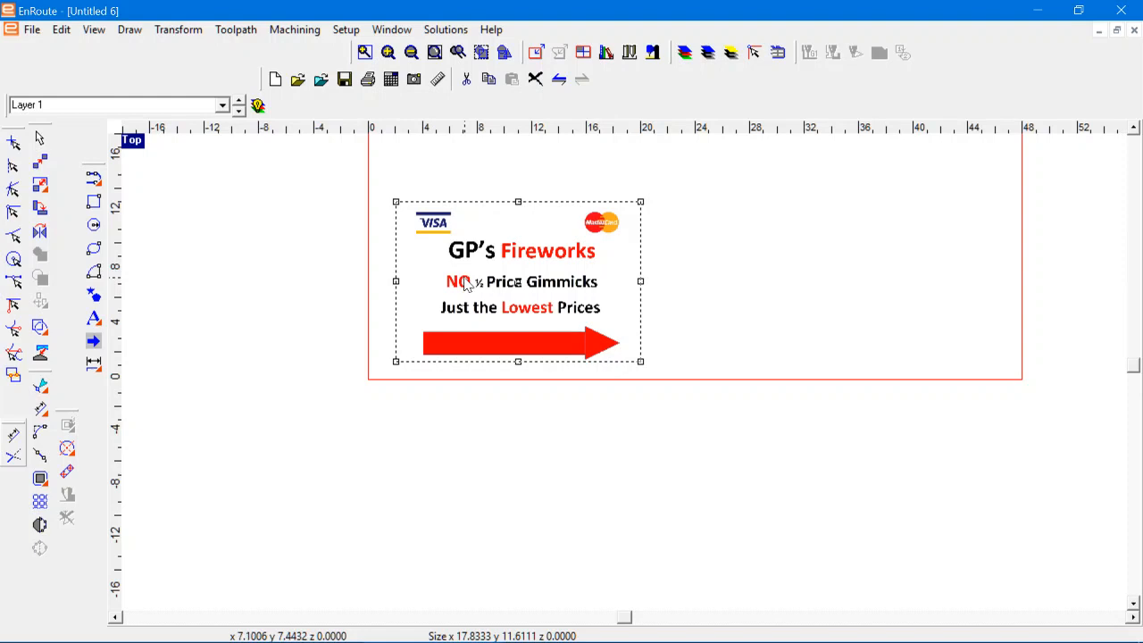
{"action": "scroll", "coordinate": [487, 278], "scroll_direction": "up", "scroll_amount": 1}
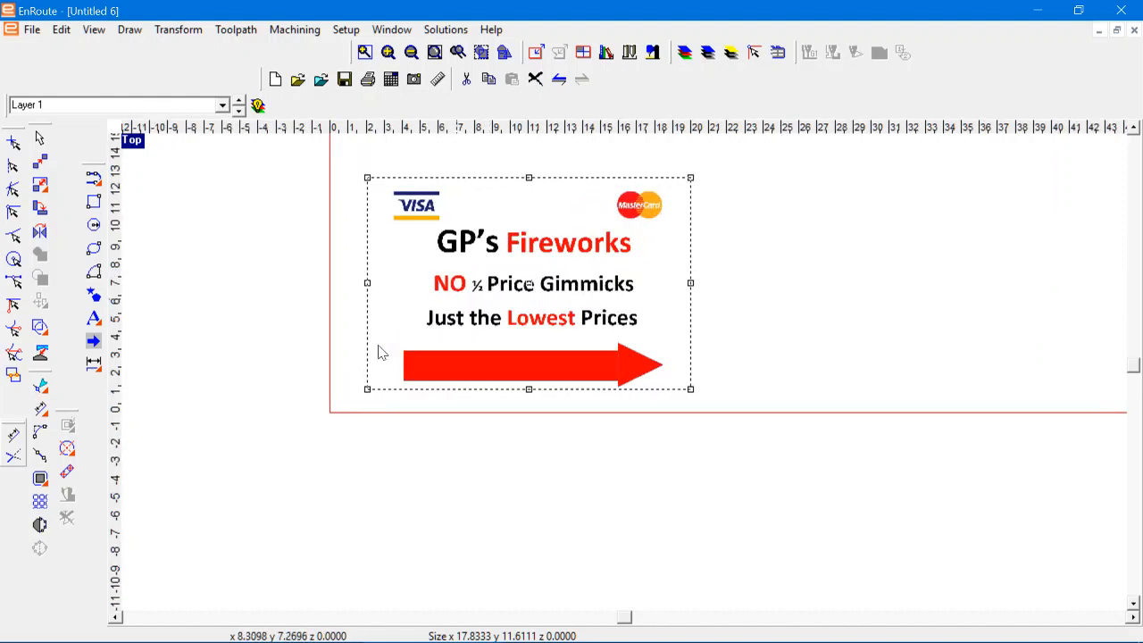
Step: Vectorize the sign bitmap using enhanced curves with automatic cleanup
{"action": "left_click", "coordinate": [39, 525]}
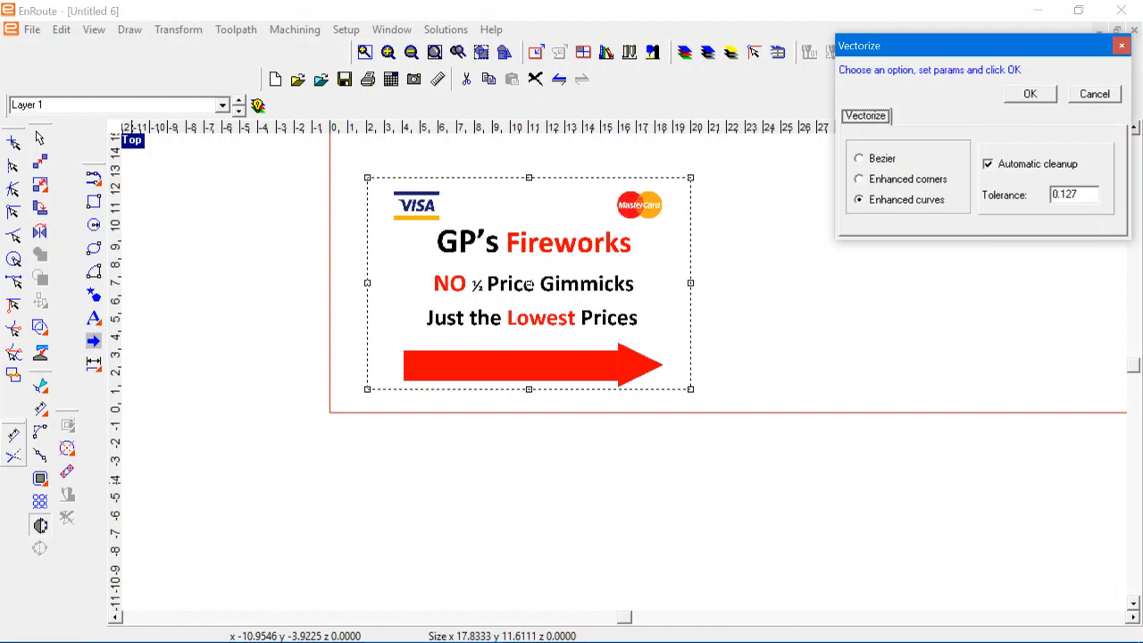
{"action": "left_click", "coordinate": [1077, 194]}
{"action": "left_click", "coordinate": [1036, 97]}
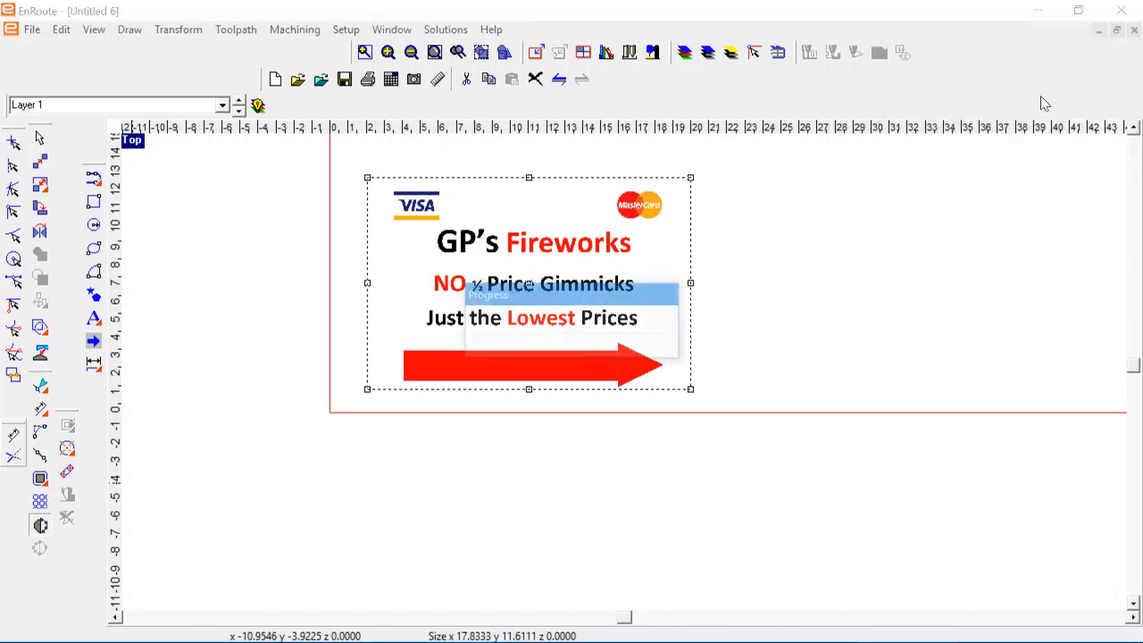
{"action": "scroll", "coordinate": [531, 490], "scroll_direction": "up", "scroll_amount": 6}
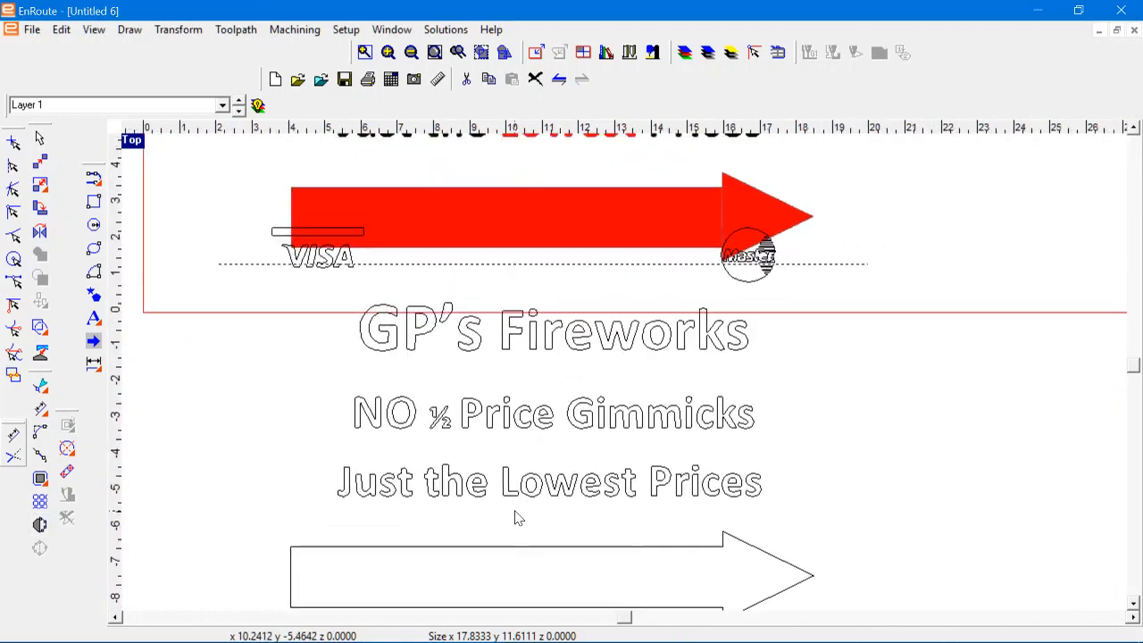
{"action": "scroll", "coordinate": [566, 507], "scroll_direction": "down", "scroll_amount": 5}
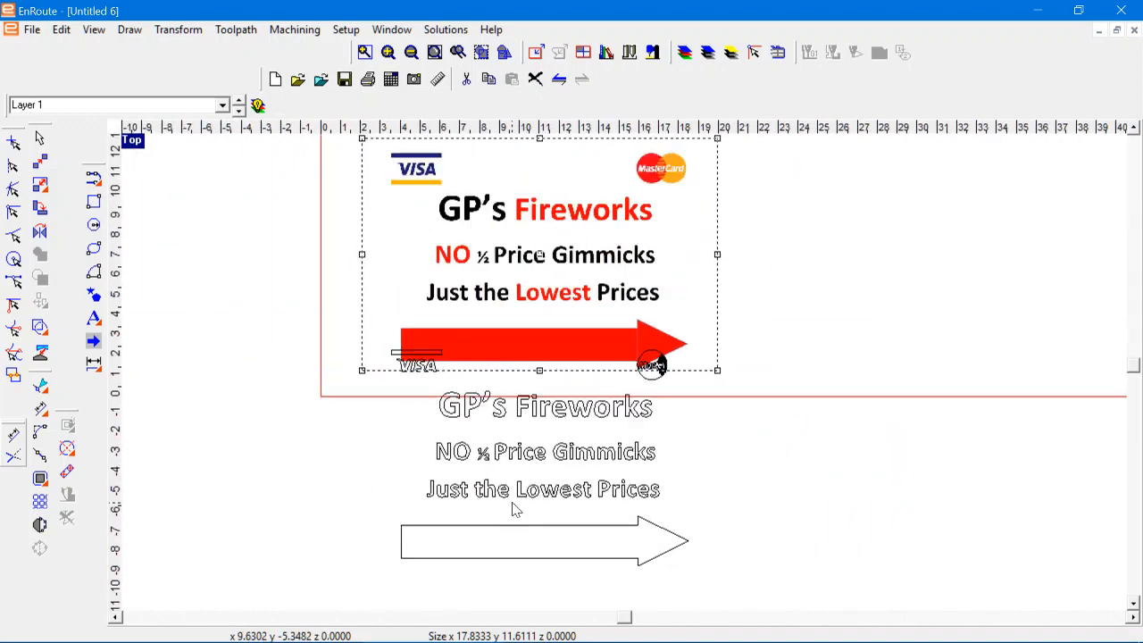
Step: Move the color bitmap to the right, clear of the vectorized outlines
{"action": "left_click_drag", "start_coordinate": [520, 255], "coordinate": [824, 237]}
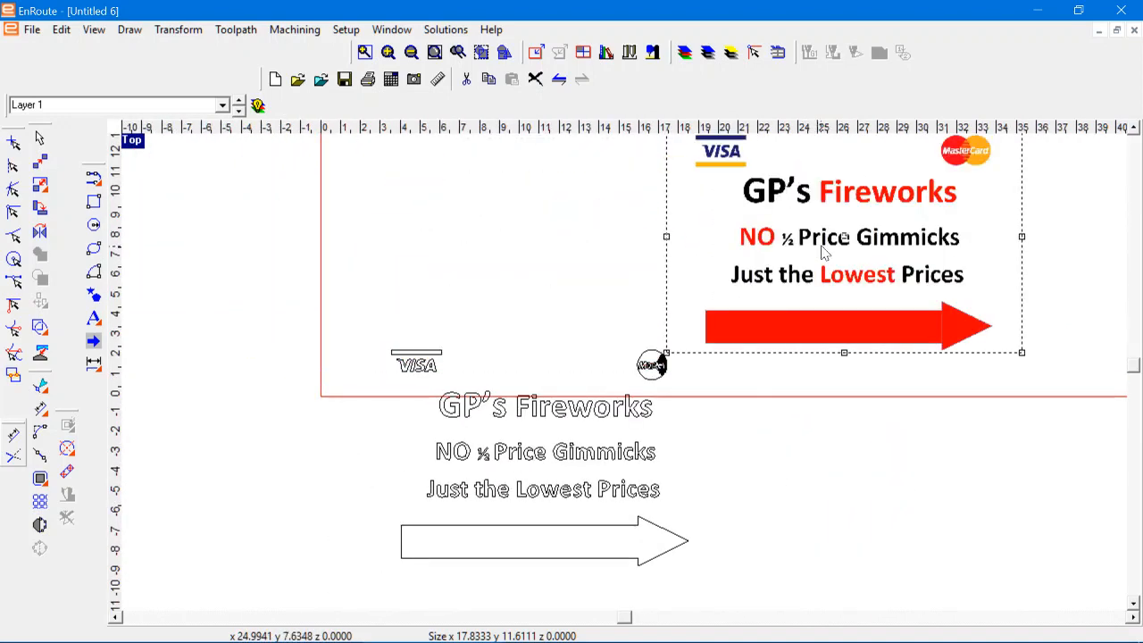
{"action": "left_click", "coordinate": [650, 368]}
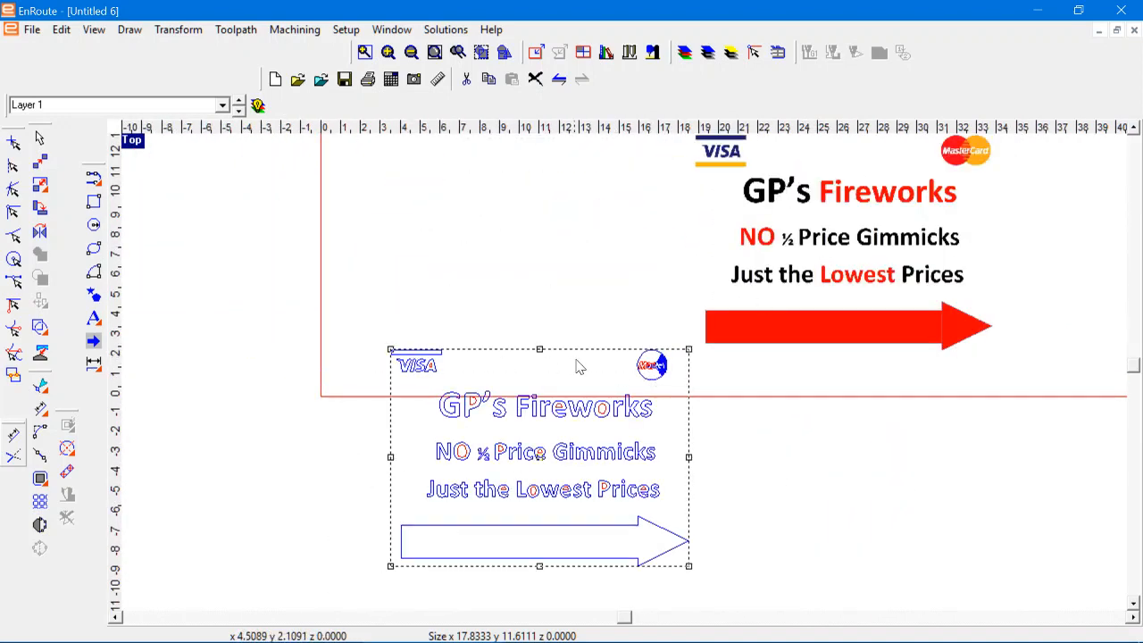
{"action": "left_click", "coordinate": [867, 204]}
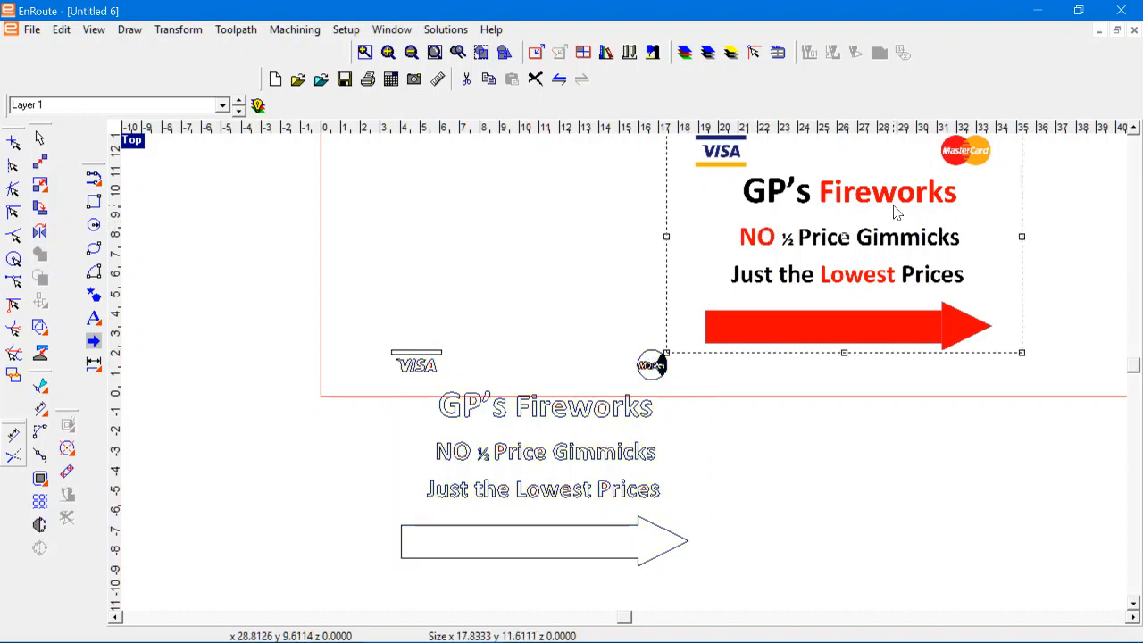
Step: Ungroup the vectorized sign outlines so their contours can be selected individually
{"action": "scroll", "coordinate": [407, 334], "scroll_direction": "up", "scroll_amount": 2}
{"action": "scroll", "coordinate": [406, 399], "scroll_direction": "up", "scroll_amount": 1}
{"action": "scroll", "coordinate": [893, 401], "scroll_direction": "down", "scroll_amount": 1}
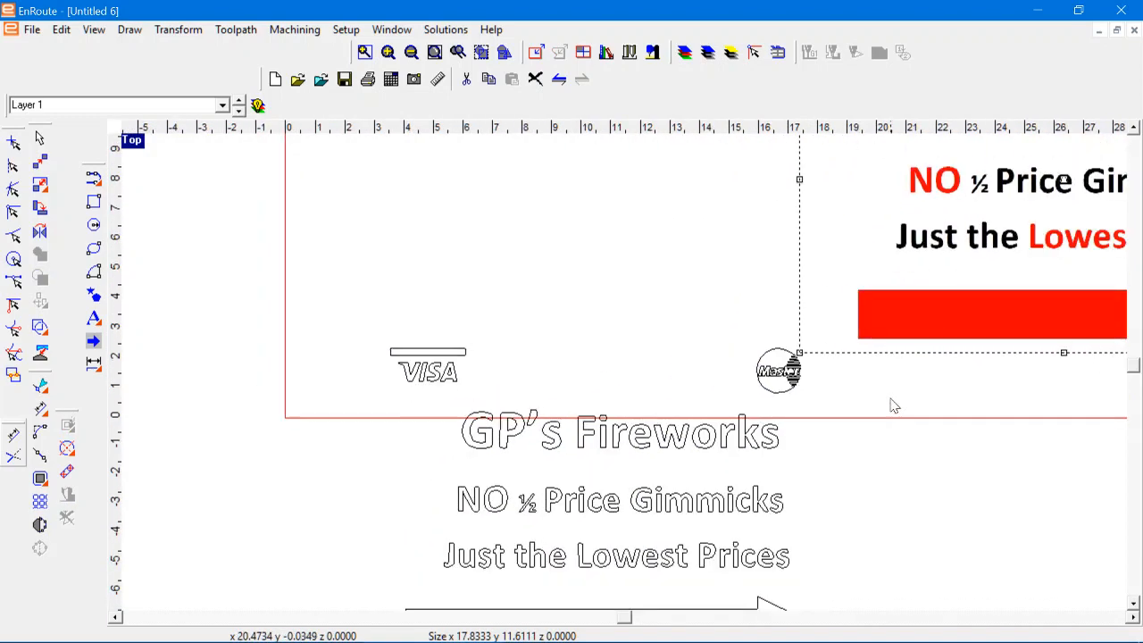
{"action": "scroll", "coordinate": [753, 416], "scroll_direction": "up", "scroll_amount": 2}
{"action": "scroll", "coordinate": [755, 403], "scroll_direction": "down", "scroll_amount": 3}
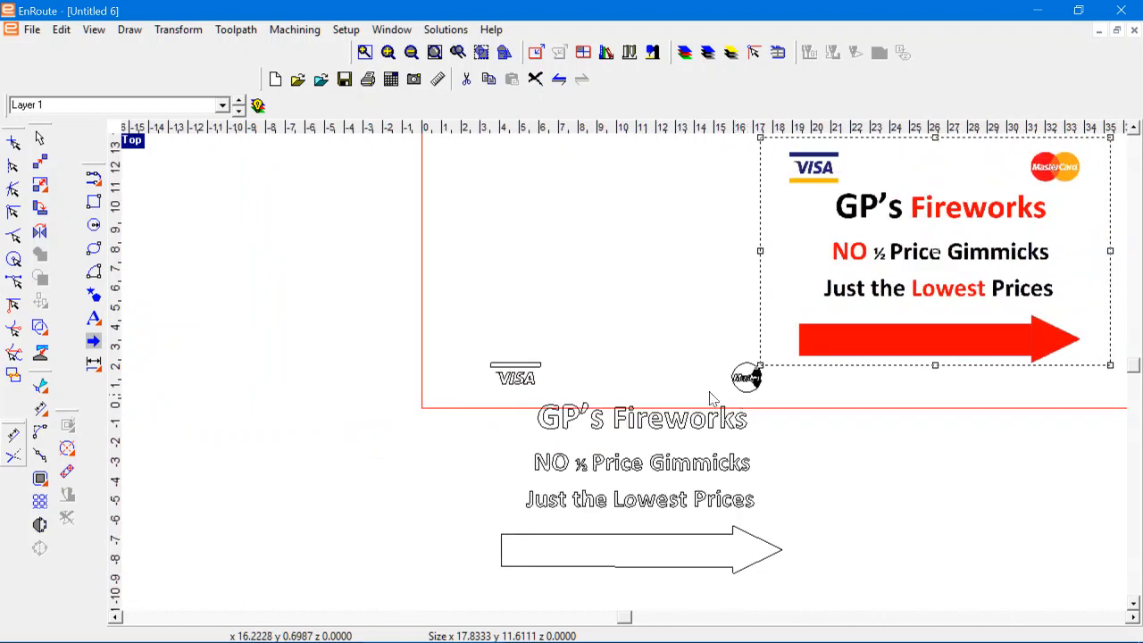
{"action": "left_click", "coordinate": [572, 429]}
{"action": "left_click", "coordinate": [572, 428]}
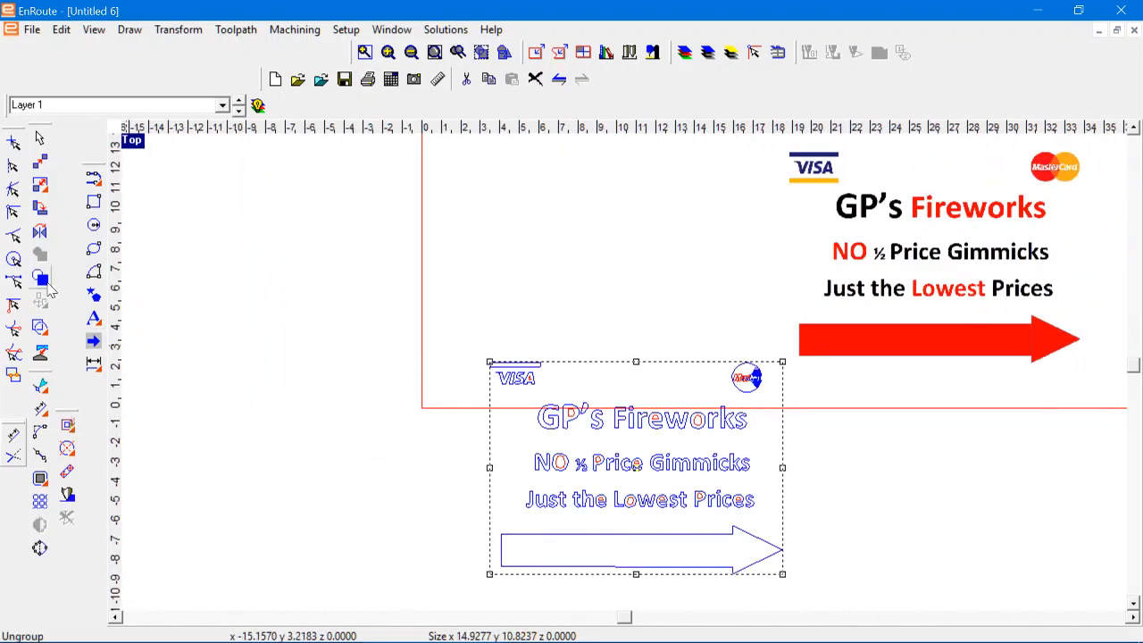
{"action": "left_click", "coordinate": [274, 274]}
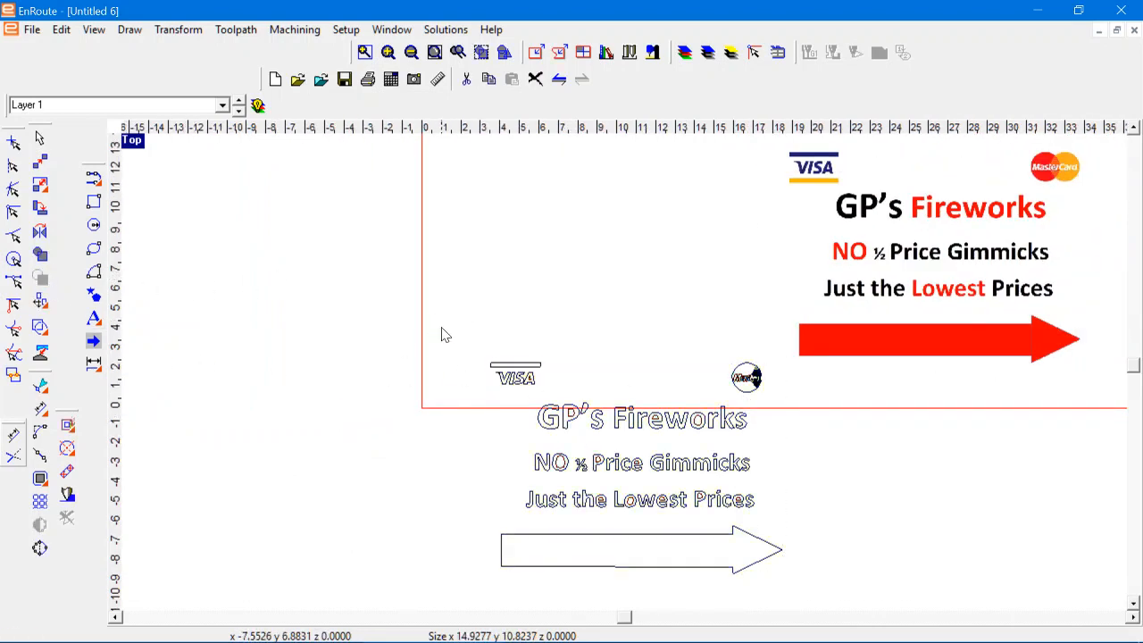
{"action": "left_click_drag", "start_coordinate": [441, 335], "coordinate": [830, 420]}
{"action": "key", "text": "Delete"}
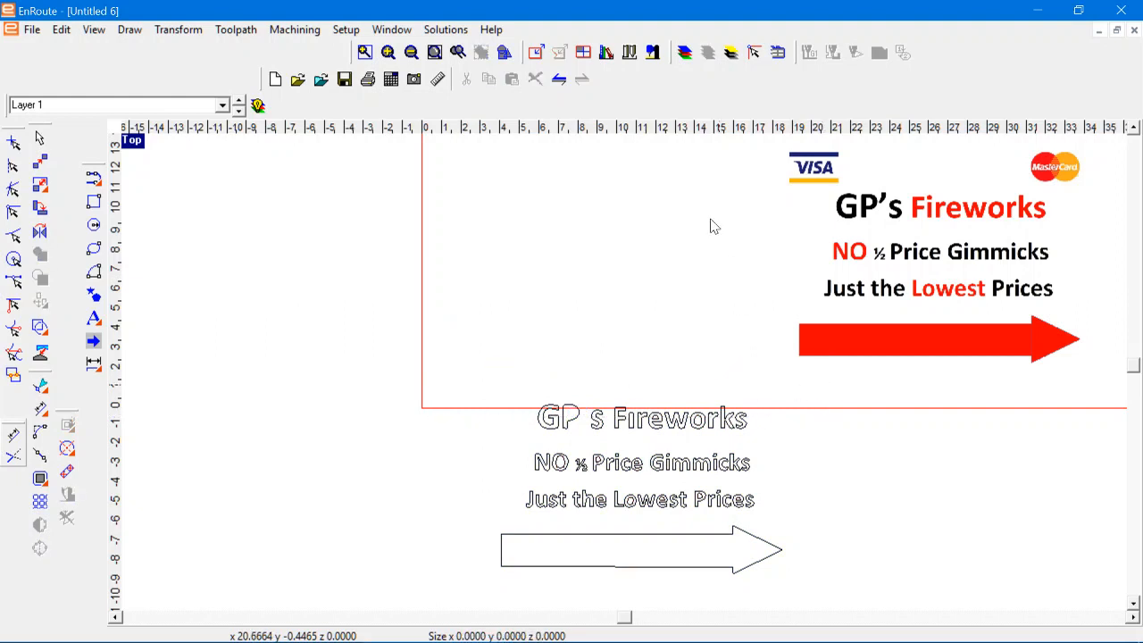
{"action": "left_click", "coordinate": [559, 78]}
Step: Delete the VISA and MasterCard logo outlines above the GP's Fireworks lettering, keeping the apostrophe
{"action": "left_click_drag", "start_coordinate": [455, 314], "coordinate": [806, 403]}
{"action": "key", "text": "Delete"}
Step: Group the remaining vectorized text lines and the arrow outline into one object
{"action": "scroll", "coordinate": [668, 572], "scroll_direction": "up", "scroll_amount": 1}
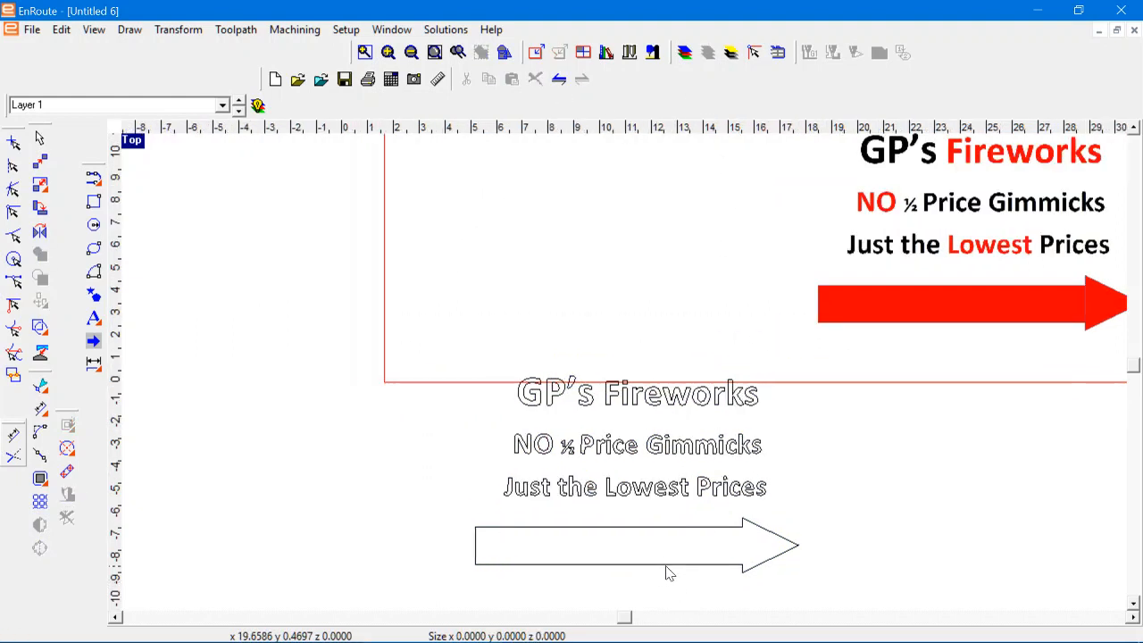
{"action": "scroll", "coordinate": [665, 572], "scroll_direction": "up", "scroll_amount": 1}
{"action": "left_click", "coordinate": [509, 348]}
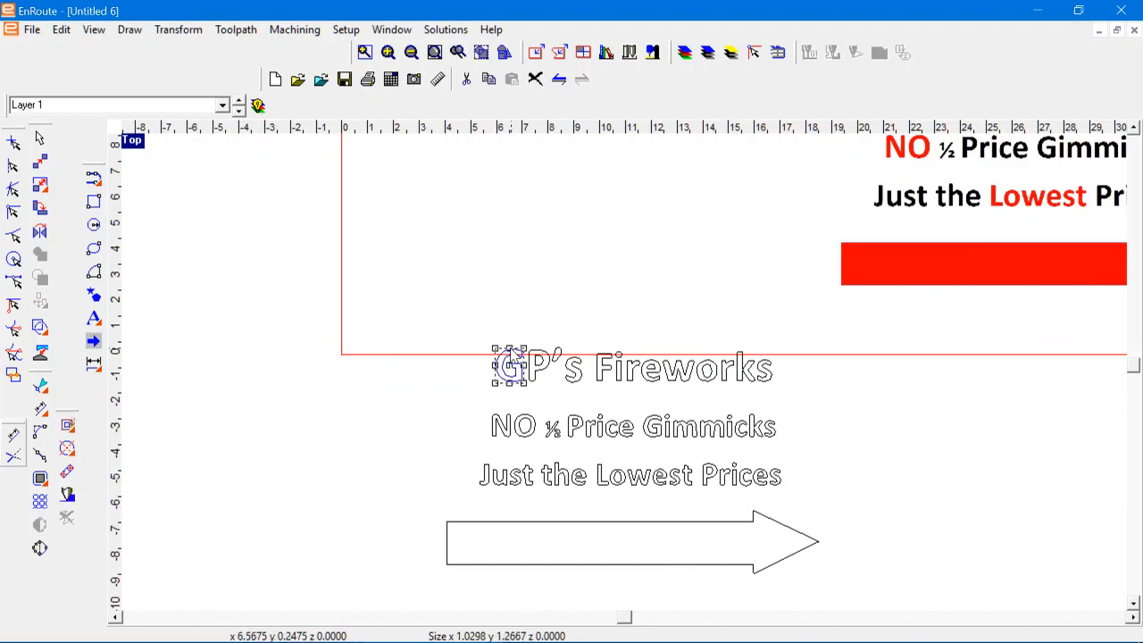
{"action": "right_click", "coordinate": [510, 348]}
{"action": "left_click_drag", "start_coordinate": [414, 316], "coordinate": [799, 397]}
{"action": "scroll", "coordinate": [413, 323], "scroll_direction": "down", "scroll_amount": 1}
{"action": "left_click_drag", "start_coordinate": [360, 286], "coordinate": [742, 522]}
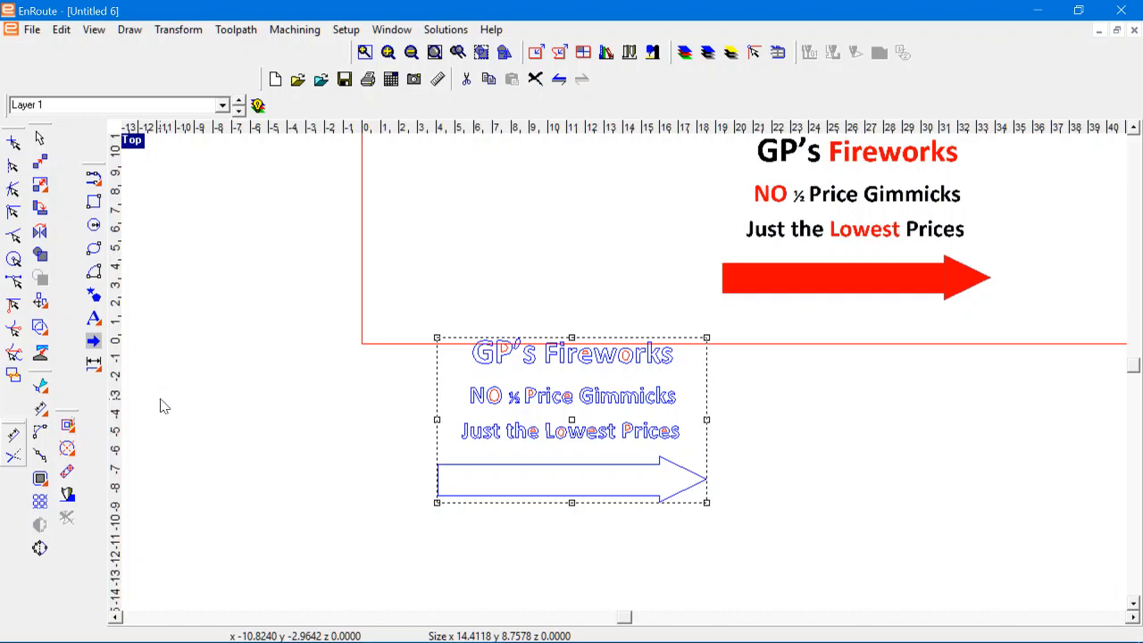
{"action": "left_click", "coordinate": [40, 254]}
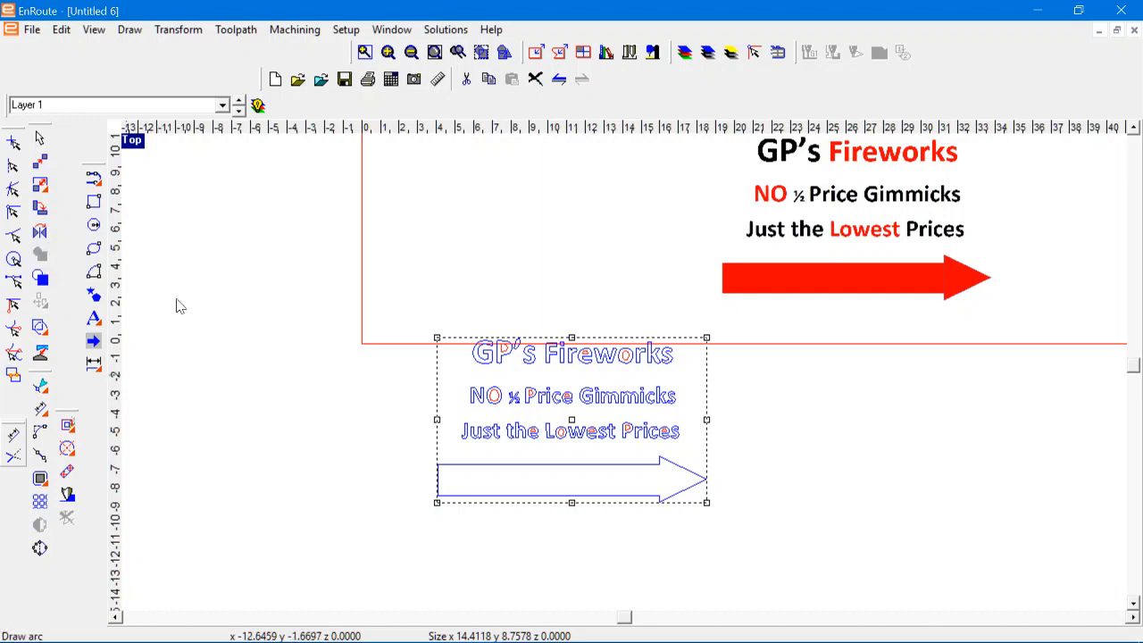
Step: Examine the vectorized lettering up close, checking the smoothness of curves and corners in "Just the Lowest Prices" and "GP's Fireworks"
{"action": "scroll", "coordinate": [546, 447], "scroll_direction": "up", "scroll_amount": 4}
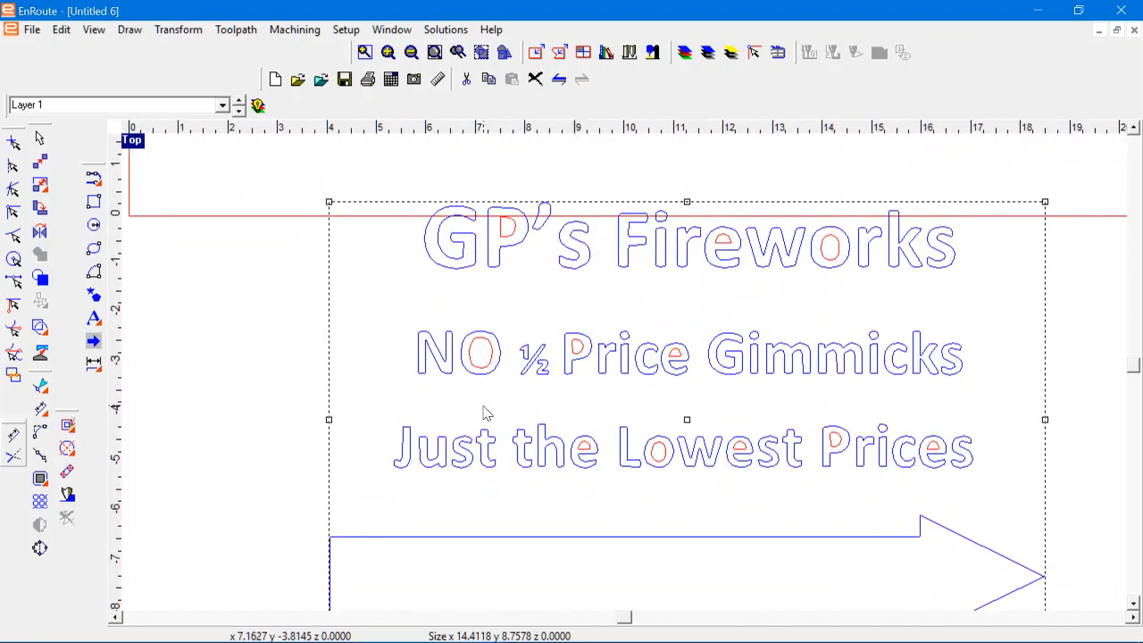
{"action": "scroll", "coordinate": [484, 413], "scroll_direction": "up", "scroll_amount": 4}
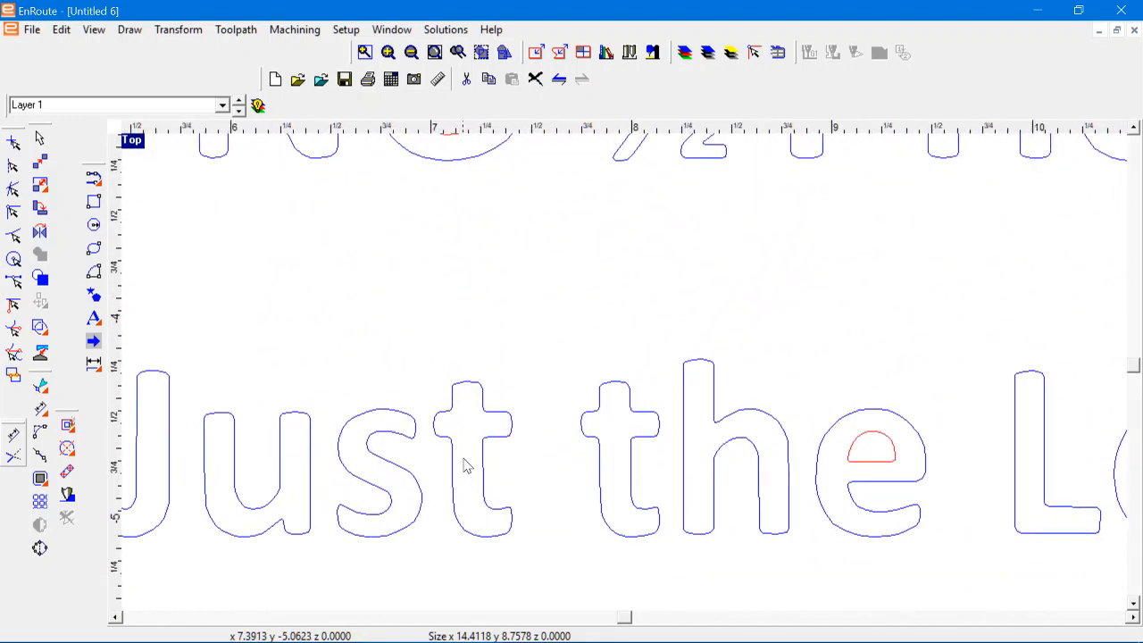
{"action": "scroll", "coordinate": [465, 464], "scroll_direction": "up", "scroll_amount": 2}
{"action": "scroll", "coordinate": [467, 465], "scroll_direction": "down", "scroll_amount": 1}
{"action": "scroll", "coordinate": [467, 464], "scroll_direction": "up", "scroll_amount": 1}
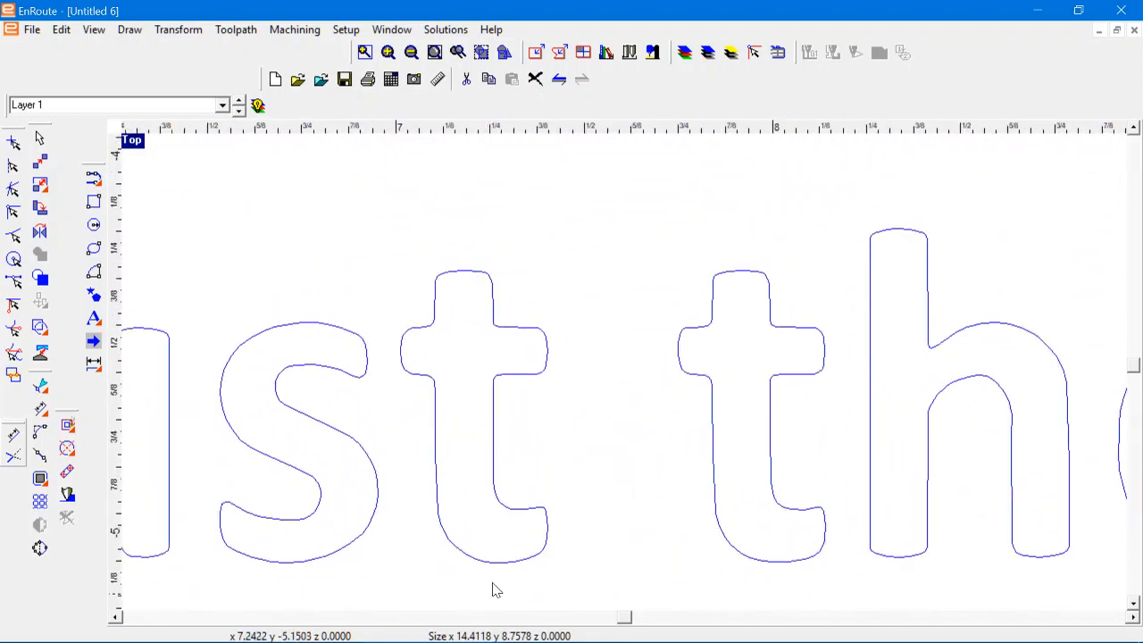
{"action": "scroll", "coordinate": [496, 590], "scroll_direction": "up", "scroll_amount": 1}
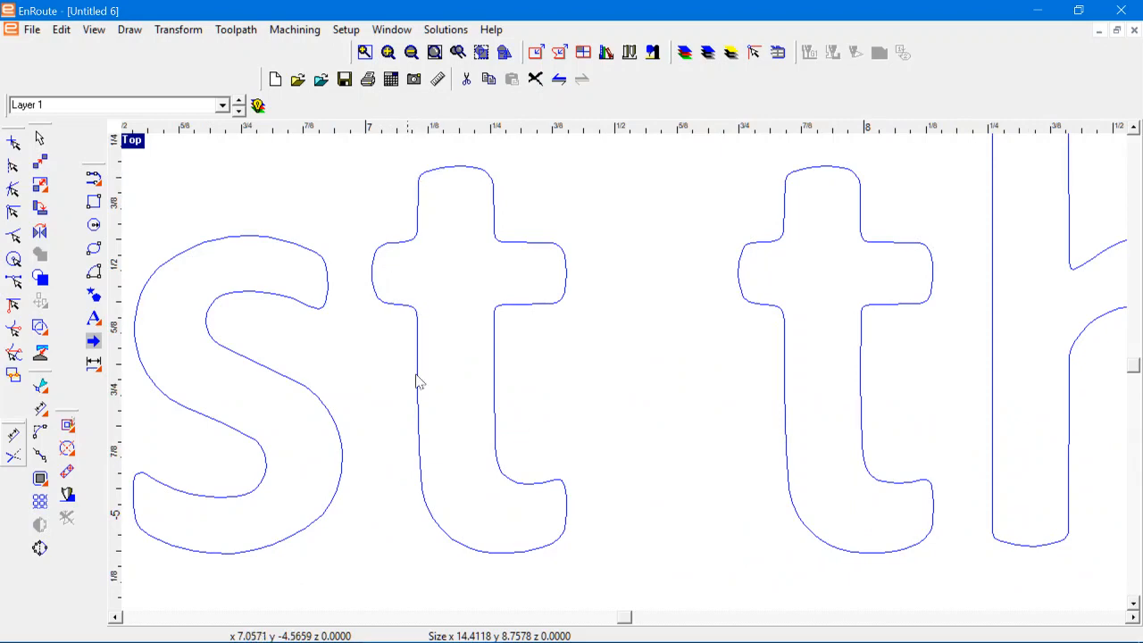
{"action": "scroll", "coordinate": [767, 299], "scroll_direction": "down", "scroll_amount": 4}
{"action": "scroll", "coordinate": [735, 417], "scroll_direction": "up", "scroll_amount": 3}
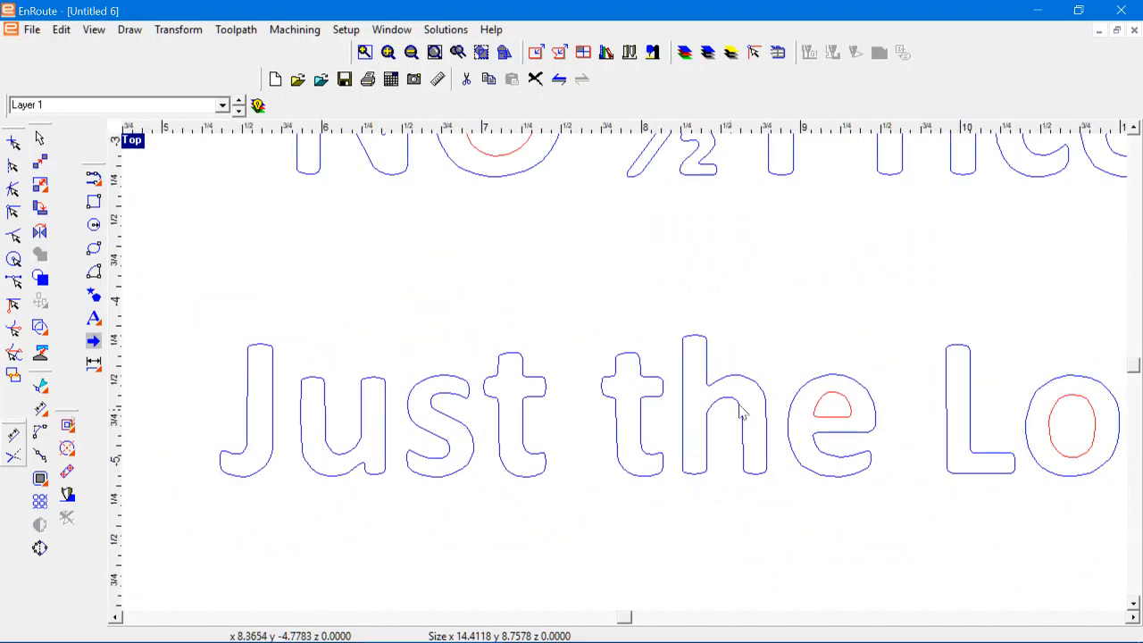
{"action": "scroll", "coordinate": [823, 389], "scroll_direction": "up", "scroll_amount": 5}
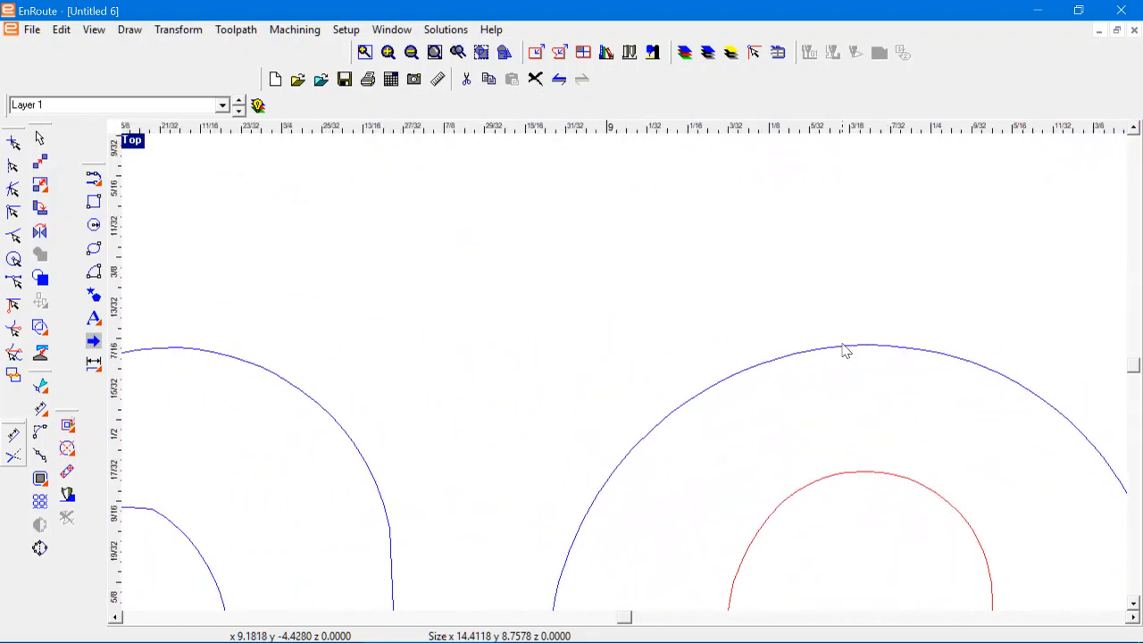
{"action": "scroll", "coordinate": [824, 395], "scroll_direction": "down", "scroll_amount": 3}
{"action": "scroll", "coordinate": [806, 420], "scroll_direction": "up", "scroll_amount": 1}
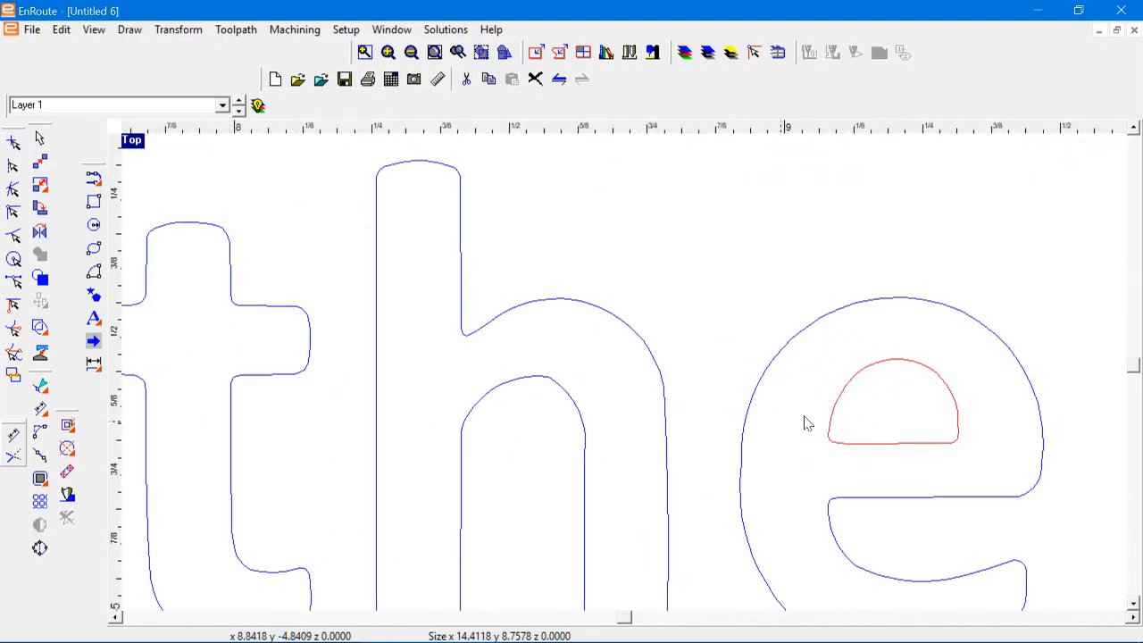
{"action": "scroll", "coordinate": [798, 434], "scroll_direction": "down", "scroll_amount": 2}
{"action": "scroll", "coordinate": [797, 434], "scroll_direction": "down", "scroll_amount": 5}
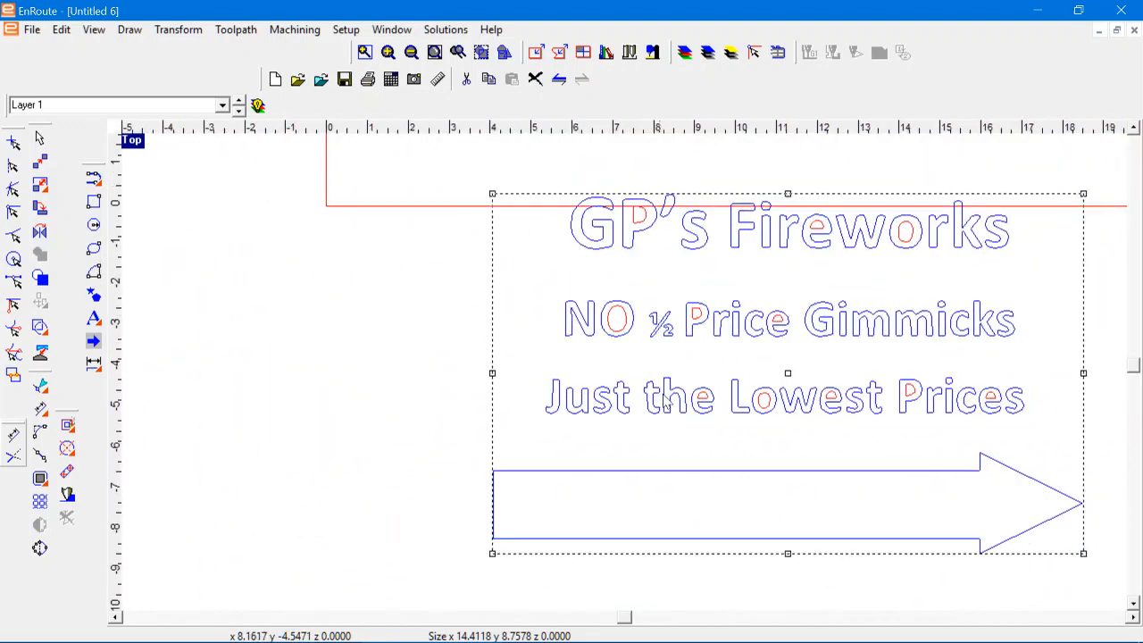
{"action": "scroll", "coordinate": [329, 298], "scroll_direction": "down", "scroll_amount": 2}
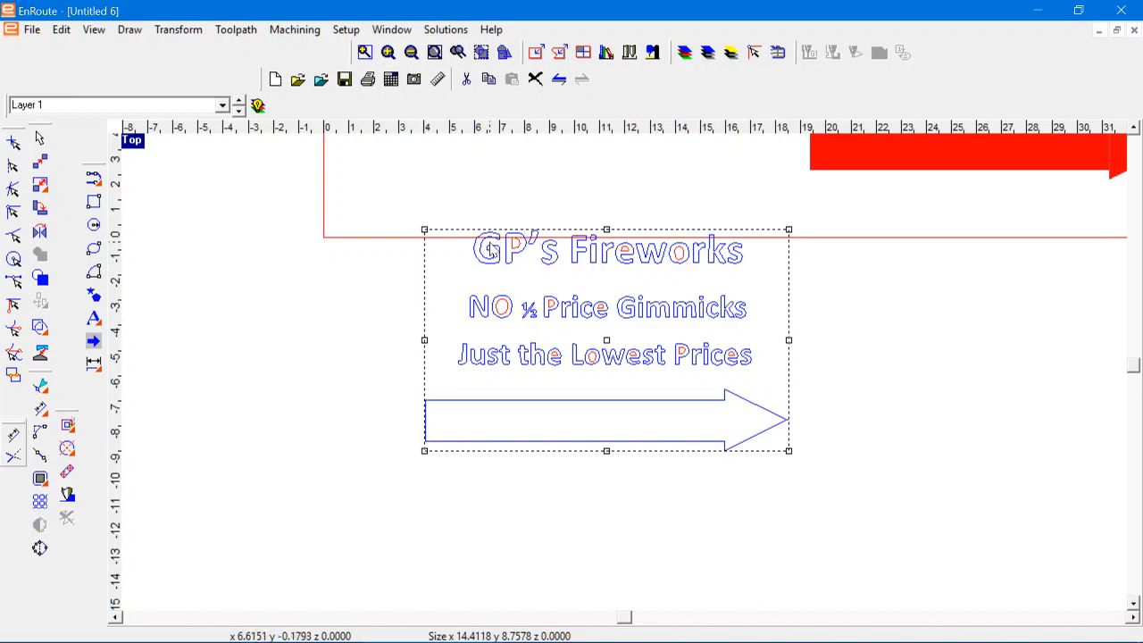
{"action": "scroll", "coordinate": [487, 250], "scroll_direction": "up", "scroll_amount": 5}
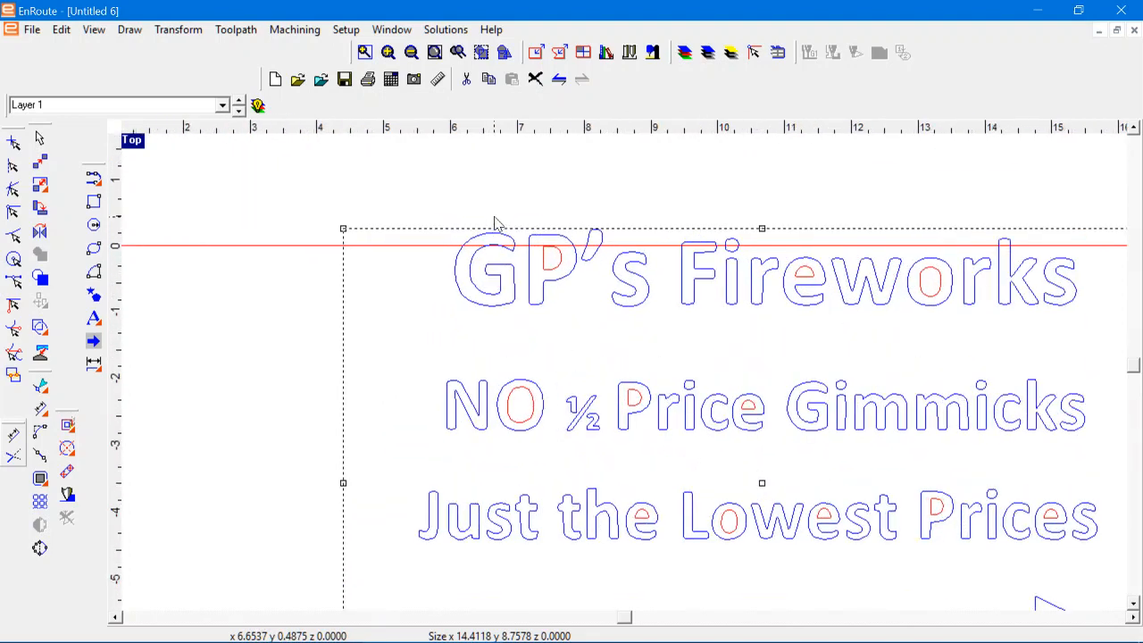
Step: Examine the outlines of the G and P in "GP's" and the letters of "Lowest Prices" up close for uneven curves and corners
{"action": "scroll", "coordinate": [486, 245], "scroll_direction": "up", "scroll_amount": 6}
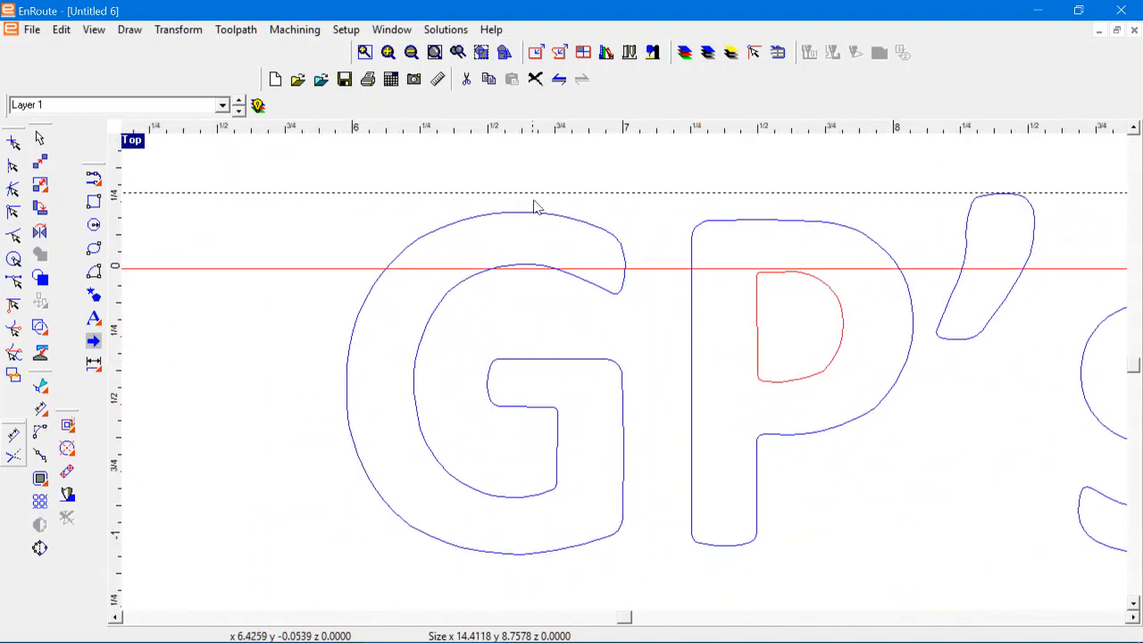
{"action": "scroll", "coordinate": [533, 204], "scroll_direction": "down", "scroll_amount": 1}
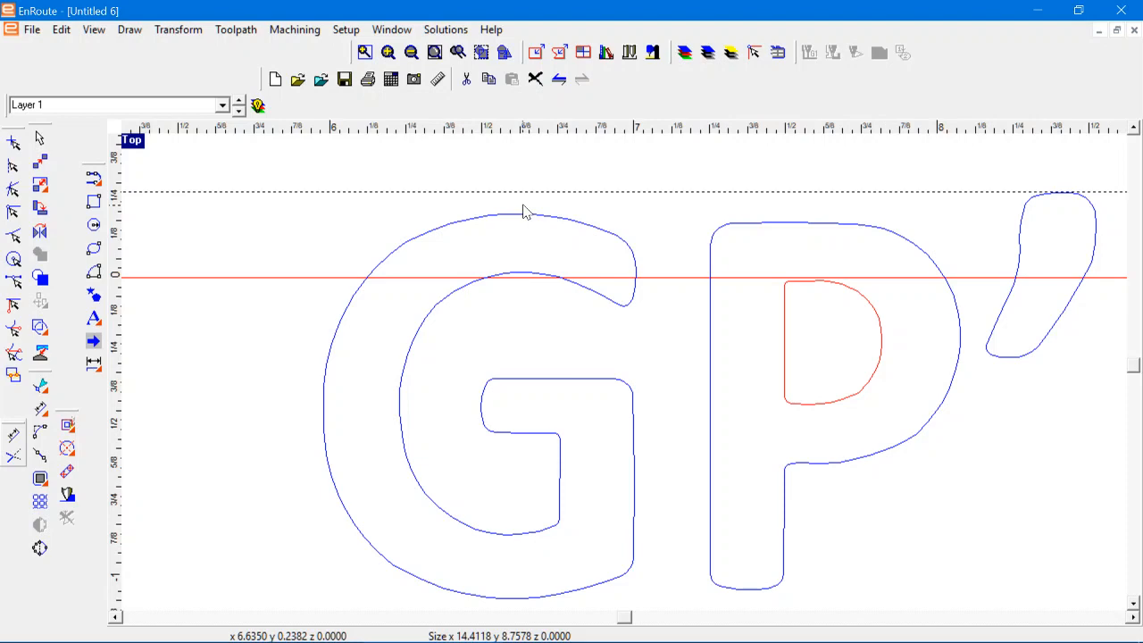
{"action": "scroll", "coordinate": [525, 288], "scroll_direction": "down", "scroll_amount": 1}
{"action": "scroll", "coordinate": [500, 296], "scroll_direction": "up", "scroll_amount": 2}
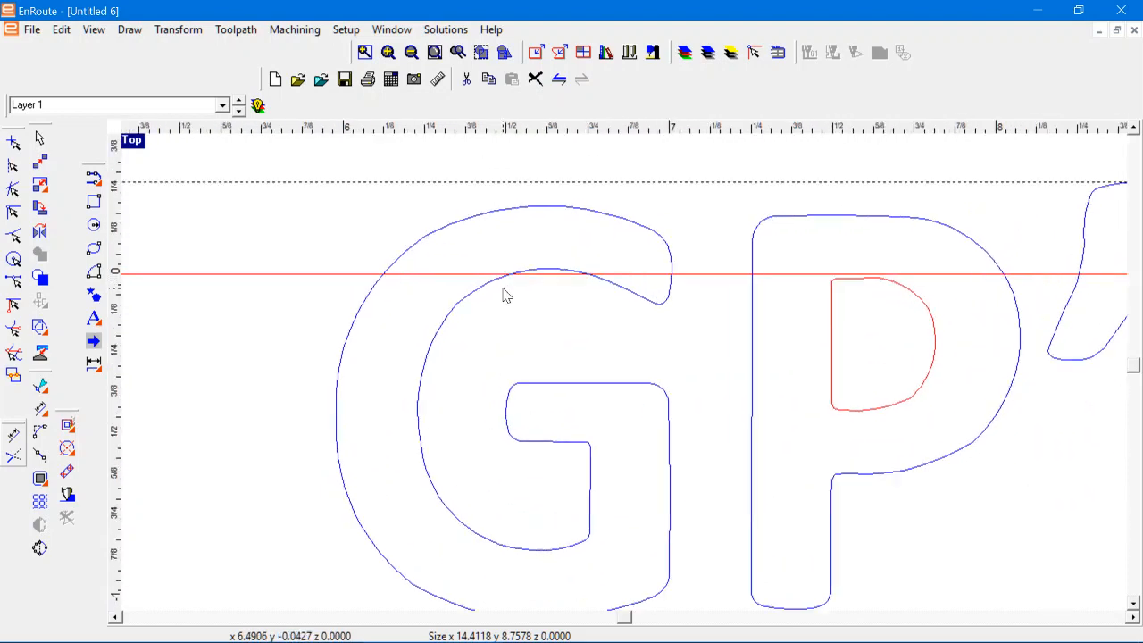
{"action": "scroll", "coordinate": [531, 227], "scroll_direction": "down", "scroll_amount": 1}
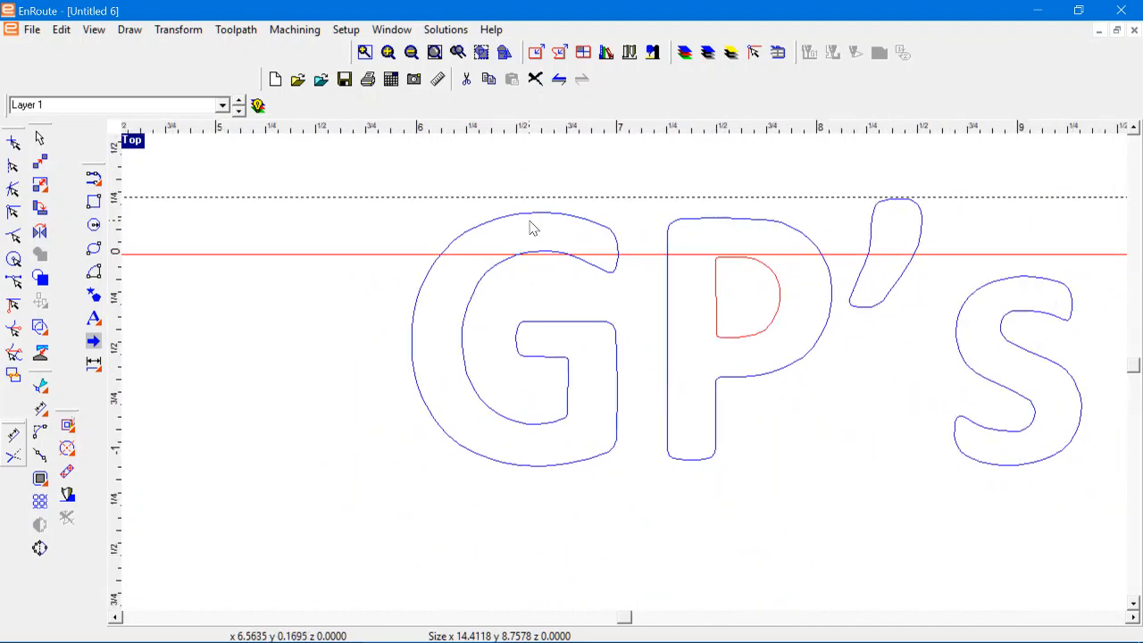
{"action": "scroll", "coordinate": [530, 228], "scroll_direction": "up", "scroll_amount": 2}
{"action": "scroll", "coordinate": [531, 227], "scroll_direction": "down", "scroll_amount": 1}
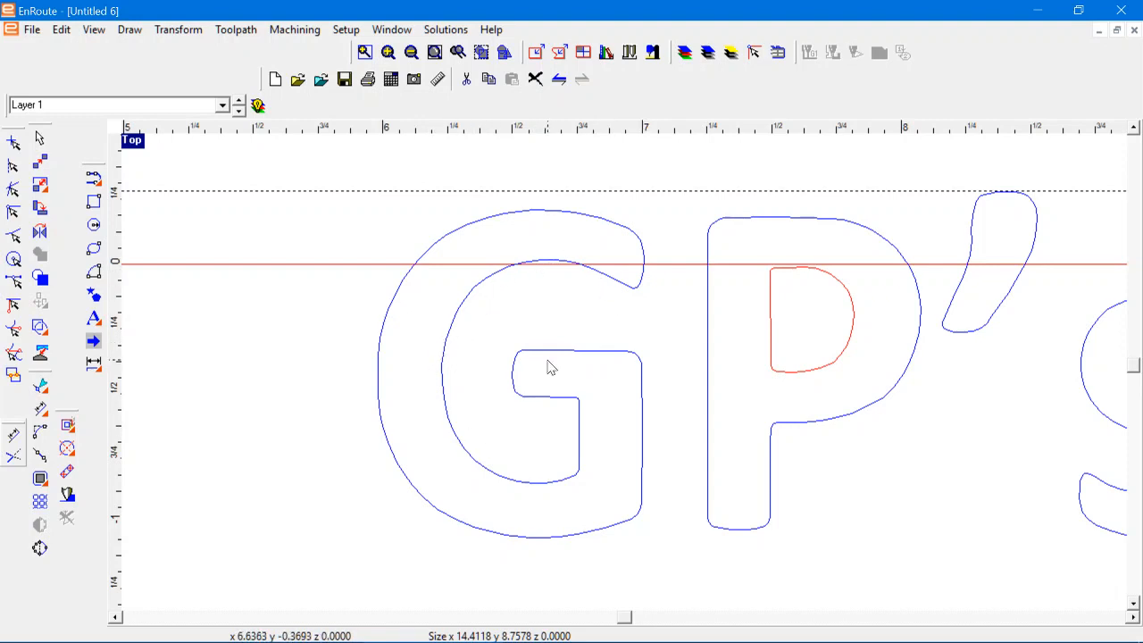
{"action": "scroll", "coordinate": [548, 365], "scroll_direction": "up", "scroll_amount": 2}
{"action": "scroll", "coordinate": [550, 367], "scroll_direction": "down", "scroll_amount": 5}
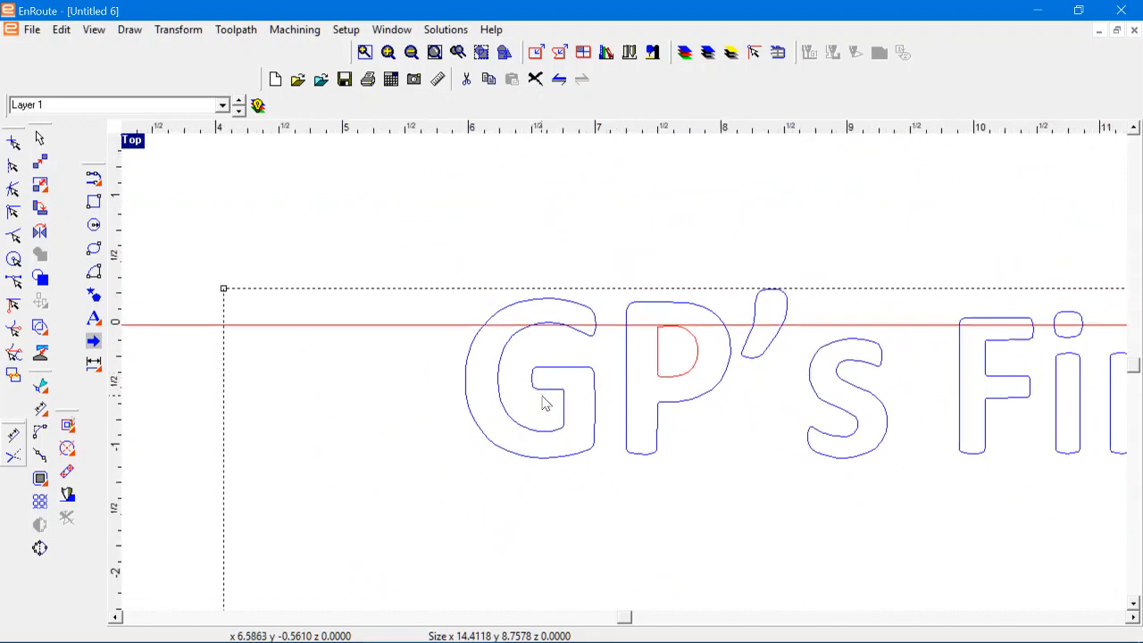
{"action": "scroll", "coordinate": [447, 382], "scroll_direction": "down", "scroll_amount": 2}
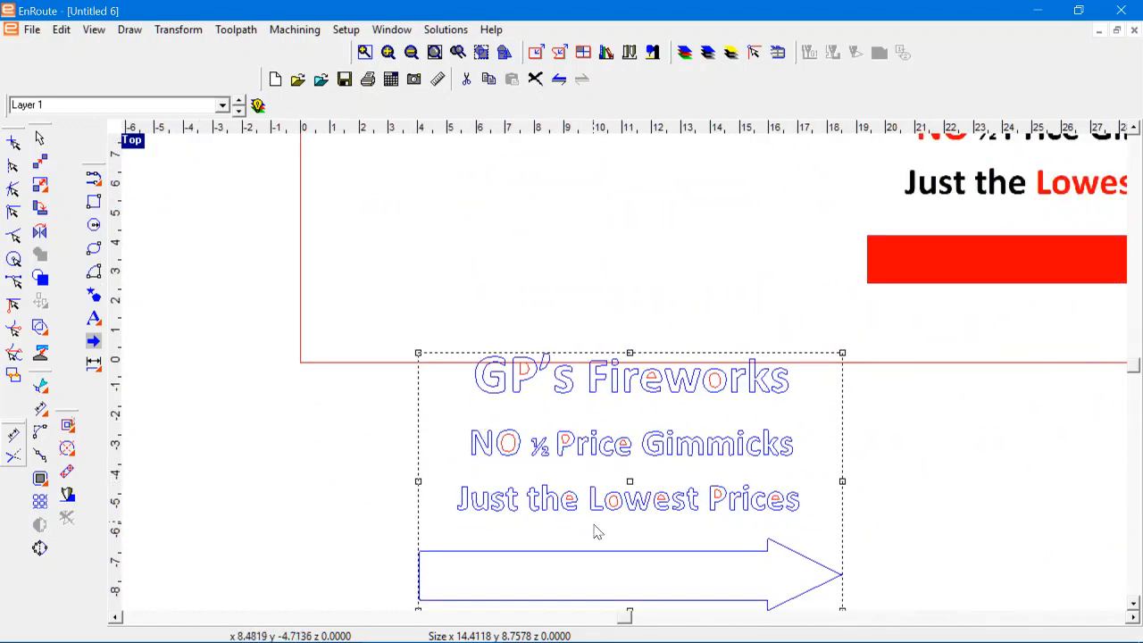
{"action": "scroll", "coordinate": [598, 531], "scroll_direction": "up", "scroll_amount": 3}
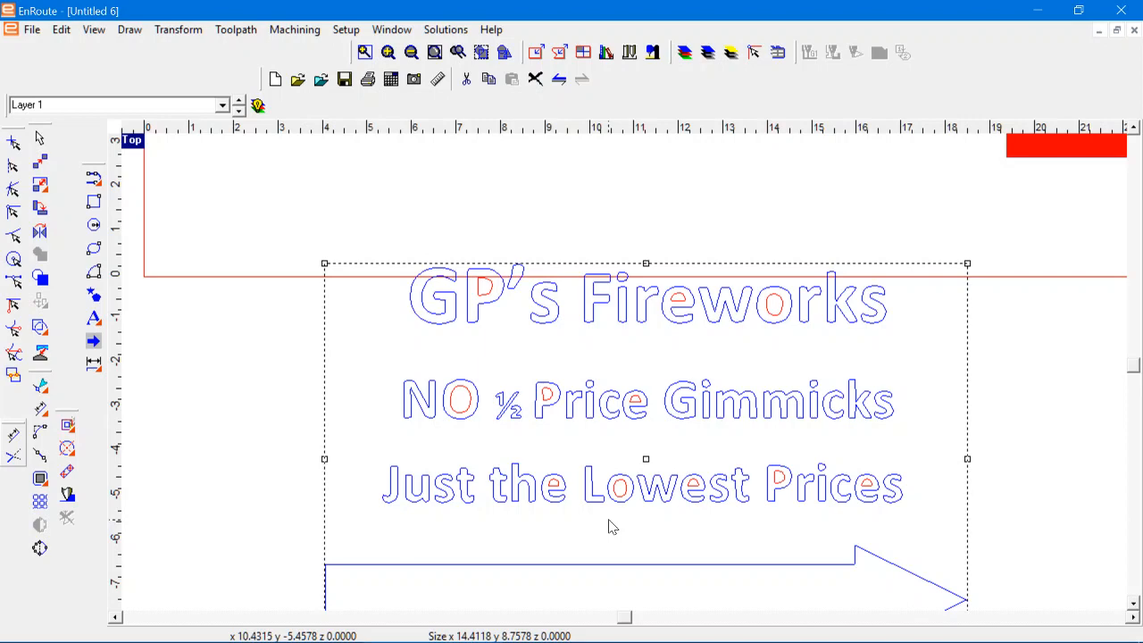
{"action": "scroll", "coordinate": [719, 486], "scroll_direction": "up", "scroll_amount": 7}
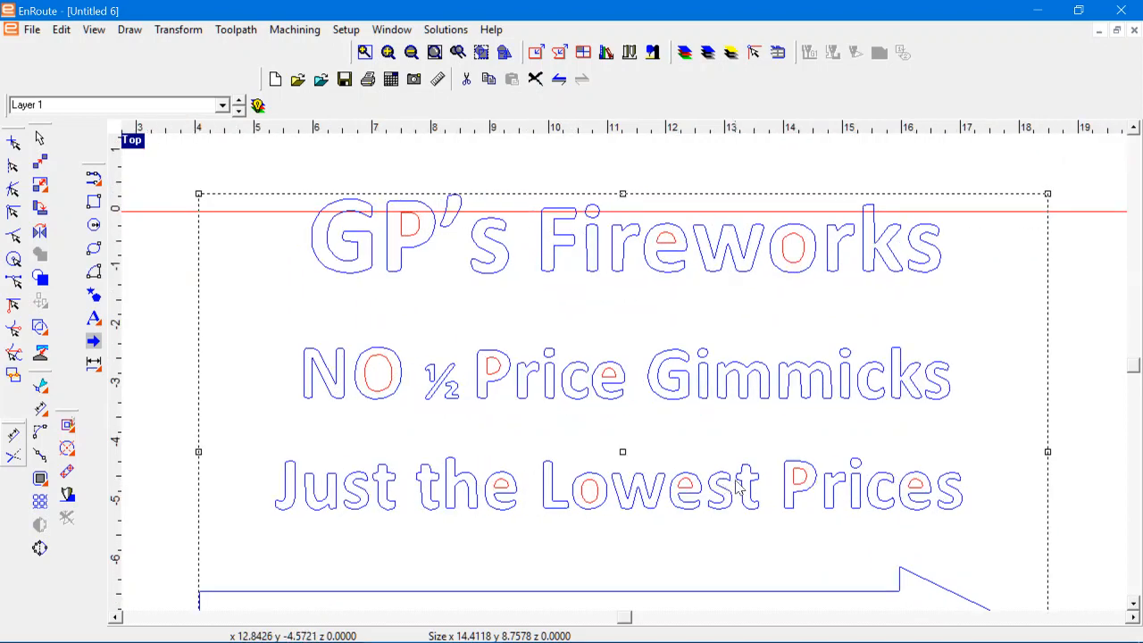
{"action": "scroll", "coordinate": [751, 466], "scroll_direction": "up", "scroll_amount": 2}
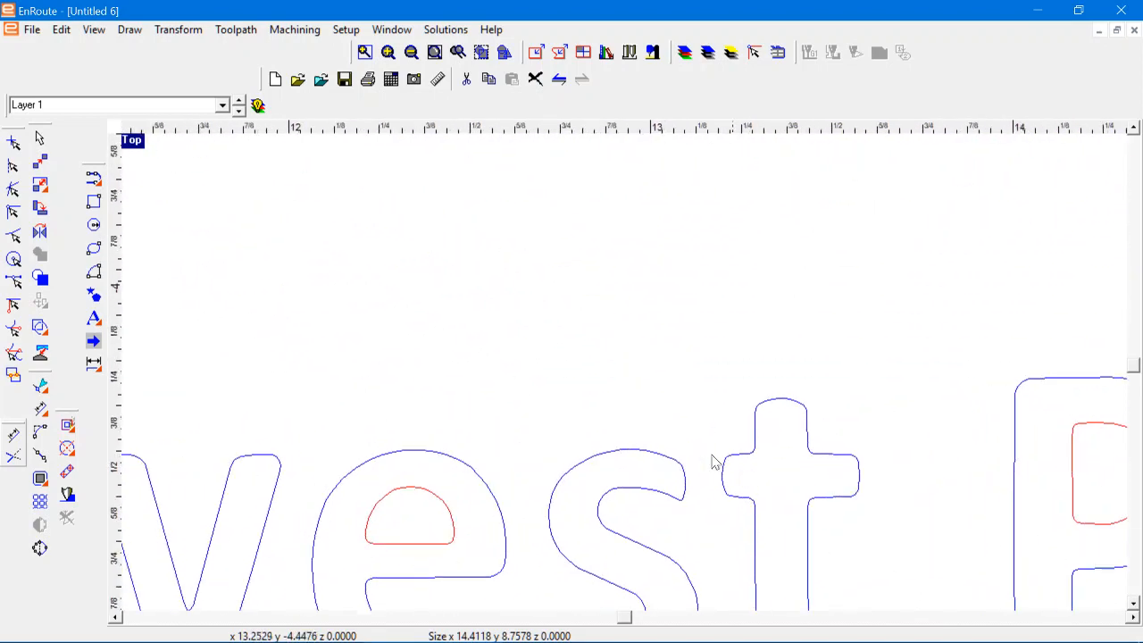
{"action": "scroll", "coordinate": [651, 409], "scroll_direction": "down", "scroll_amount": 3}
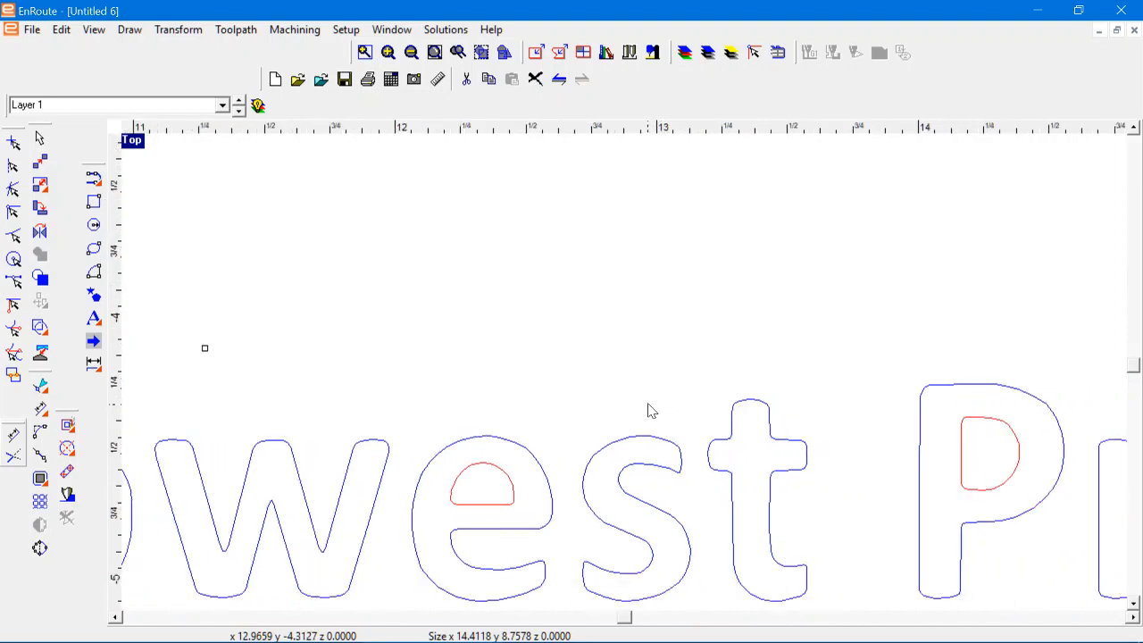
{"action": "scroll", "coordinate": [647, 415], "scroll_direction": "down", "scroll_amount": 3}
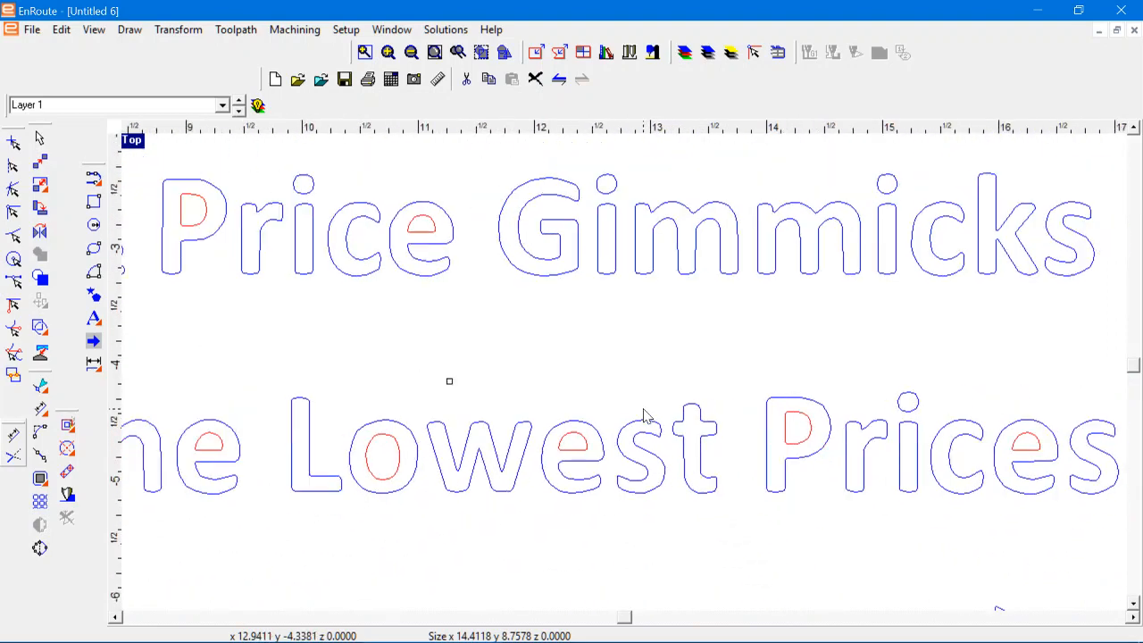
{"action": "scroll", "coordinate": [648, 415], "scroll_direction": "down", "scroll_amount": 4}
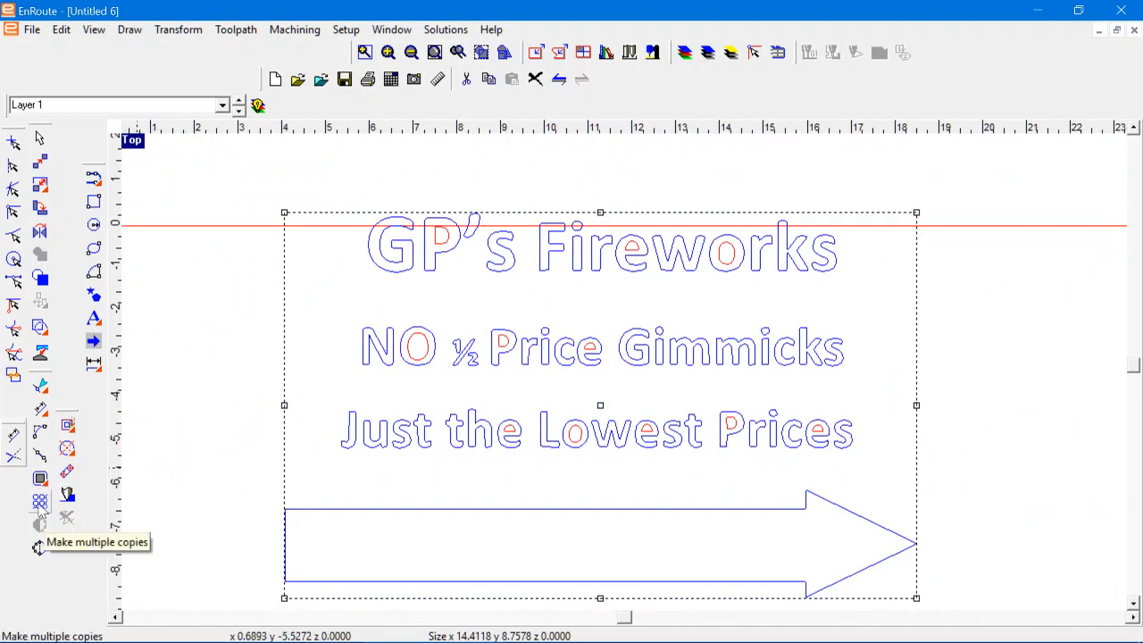
Step: Run Cleanup on the grouped sign outlines with a cleanup tolerance of 0.0040
{"action": "left_click", "coordinate": [40, 547]}
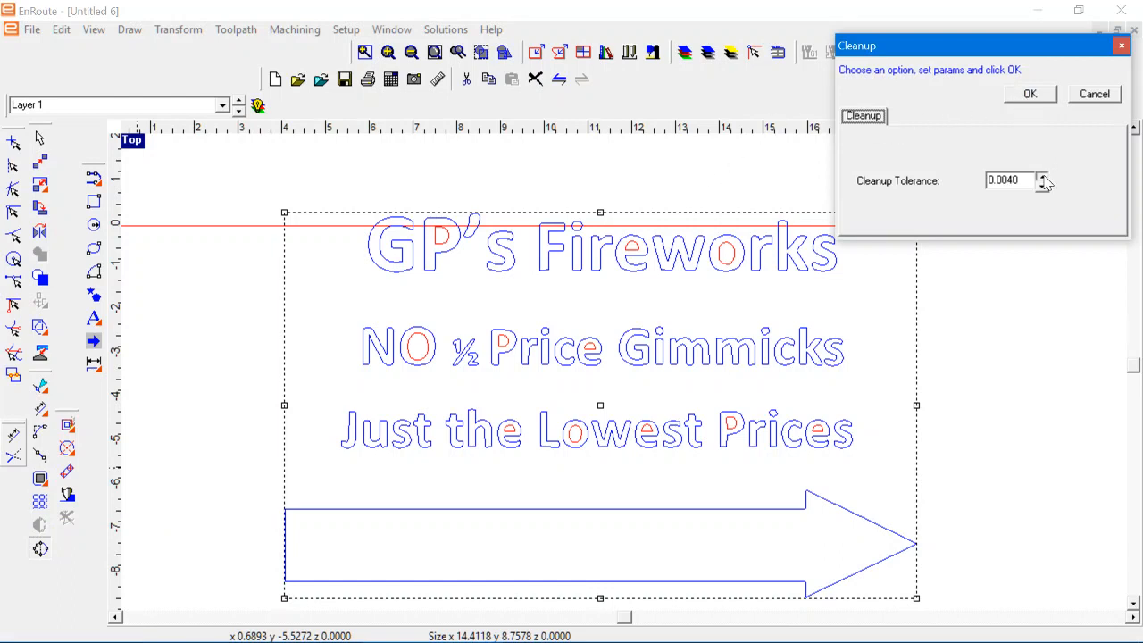
{"action": "left_click", "coordinate": [1018, 94]}
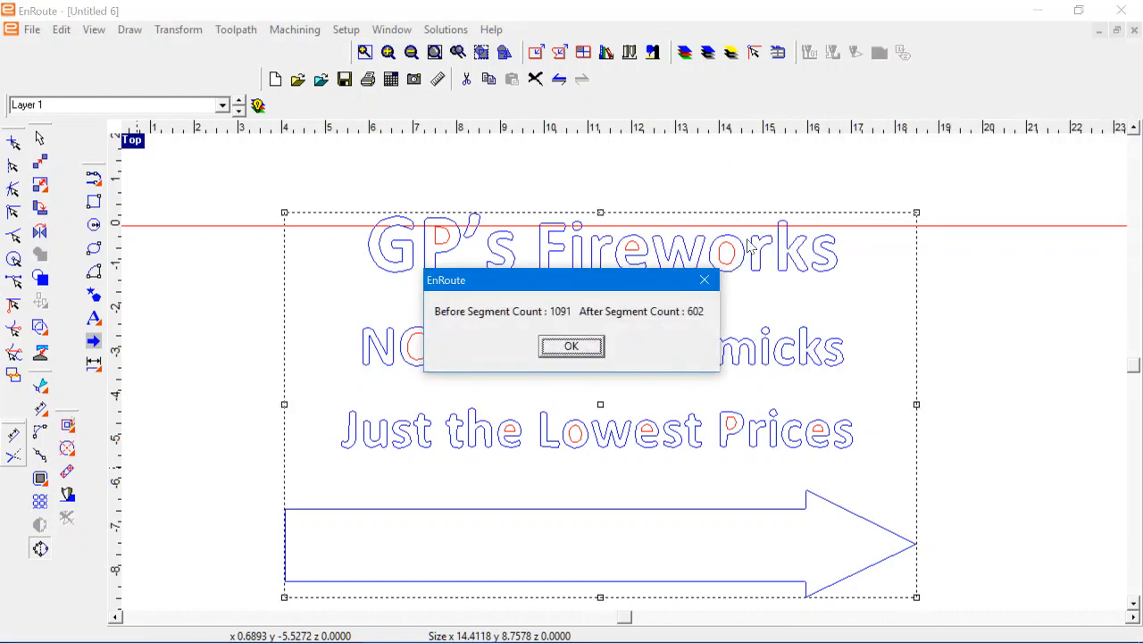
{"action": "left_click", "coordinate": [570, 347]}
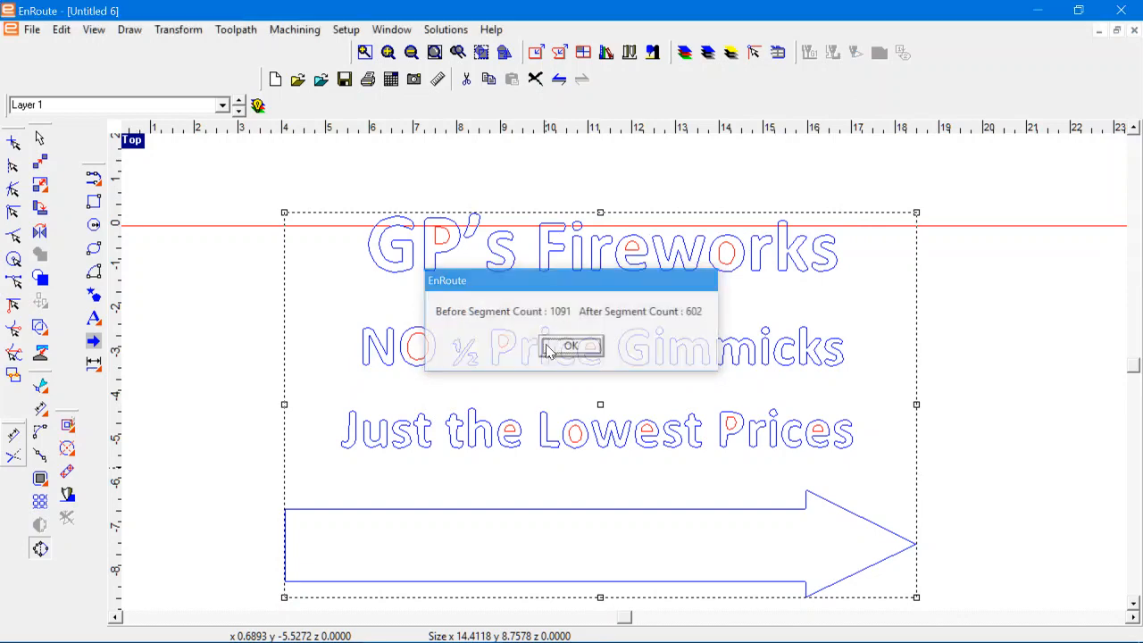
Step: Inspect the cleaned-up "NO ½ Price Gimmicks" outlines up close, checking the shapes of the P, r, i and ½
{"action": "scroll", "coordinate": [516, 355], "scroll_direction": "up", "scroll_amount": 3}
{"action": "scroll", "coordinate": [516, 354], "scroll_direction": "up", "scroll_amount": 5}
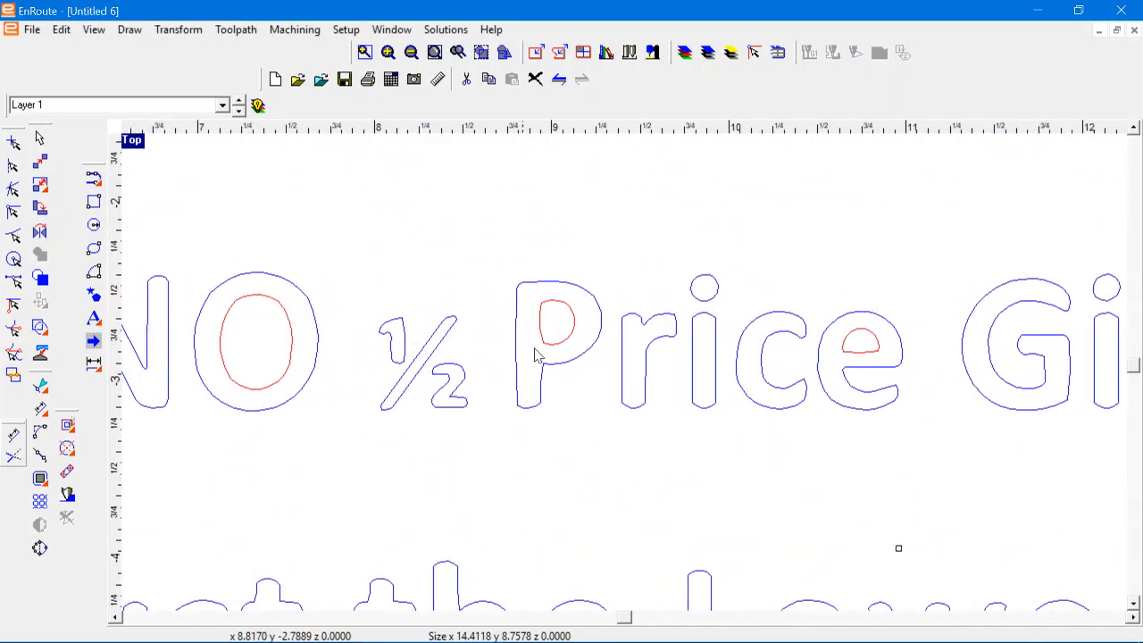
{"action": "scroll", "coordinate": [569, 173], "scroll_direction": "down", "scroll_amount": 1}
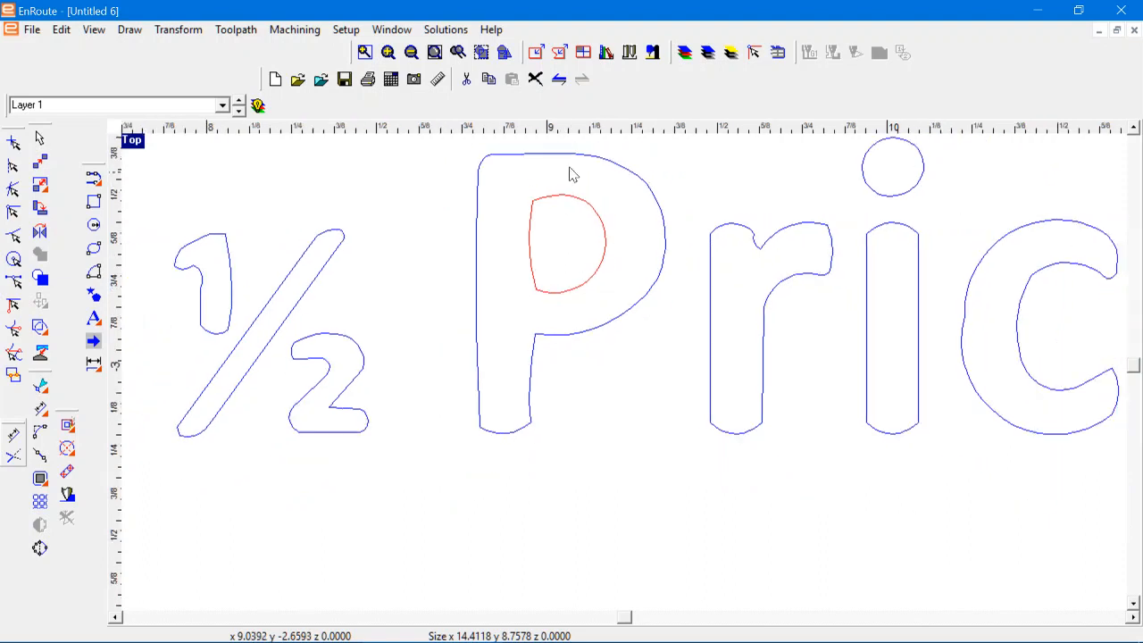
{"action": "scroll", "coordinate": [569, 173], "scroll_direction": "up", "scroll_amount": 2}
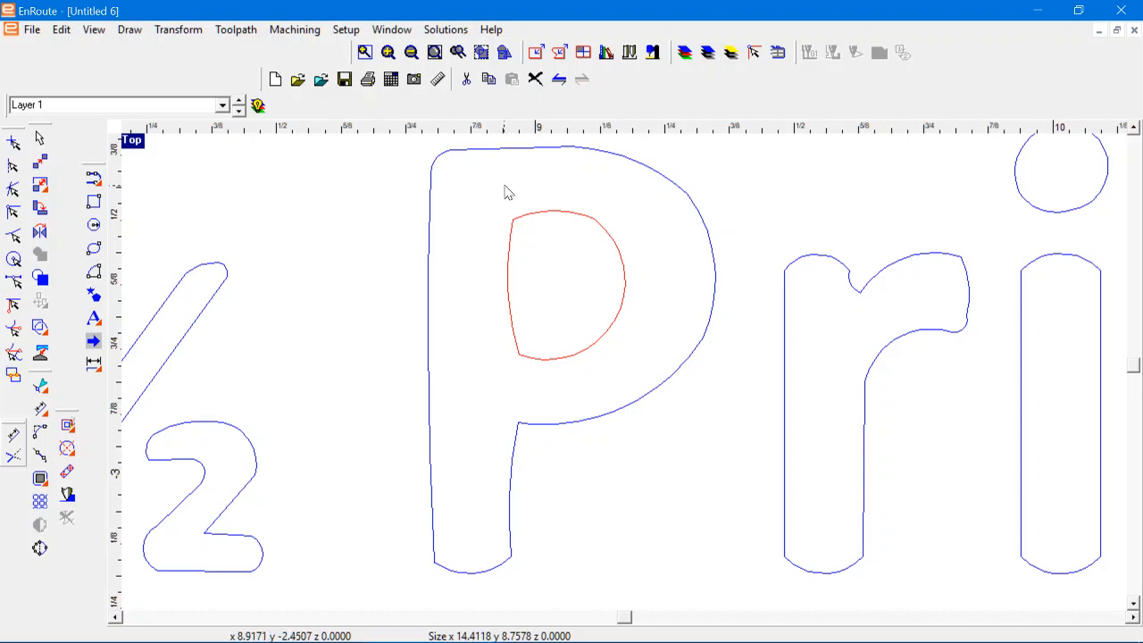
{"action": "scroll", "coordinate": [554, 365], "scroll_direction": "down", "scroll_amount": 4}
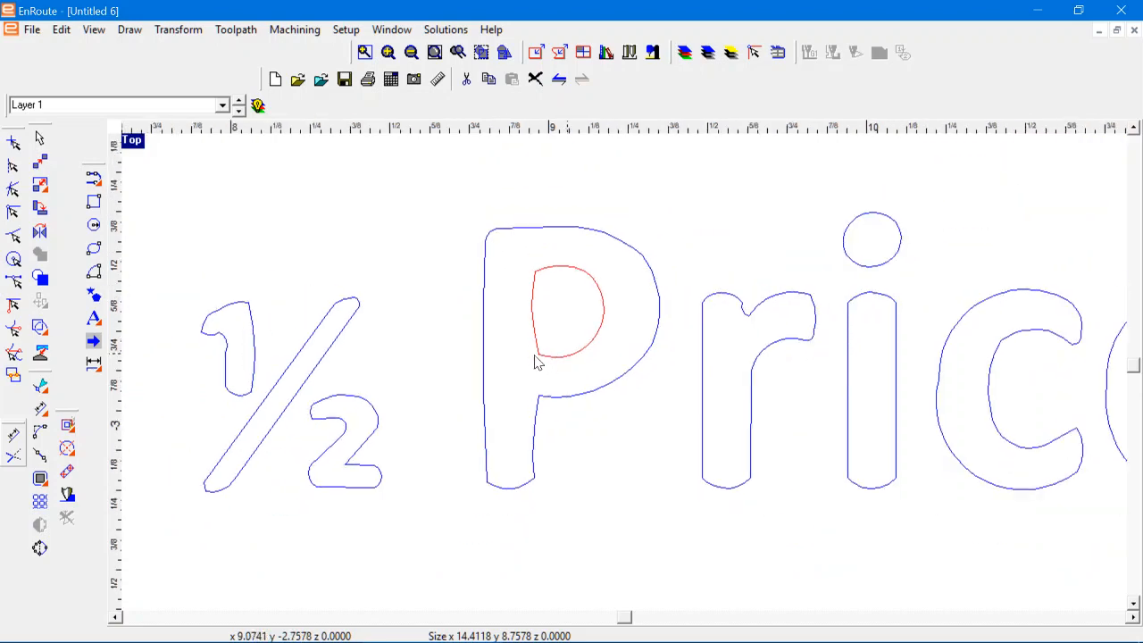
{"action": "scroll", "coordinate": [247, 365], "scroll_direction": "up", "scroll_amount": 4}
{"action": "scroll", "coordinate": [247, 366], "scroll_direction": "down", "scroll_amount": 2}
{"action": "scroll", "coordinate": [250, 374], "scroll_direction": "down", "scroll_amount": 8}
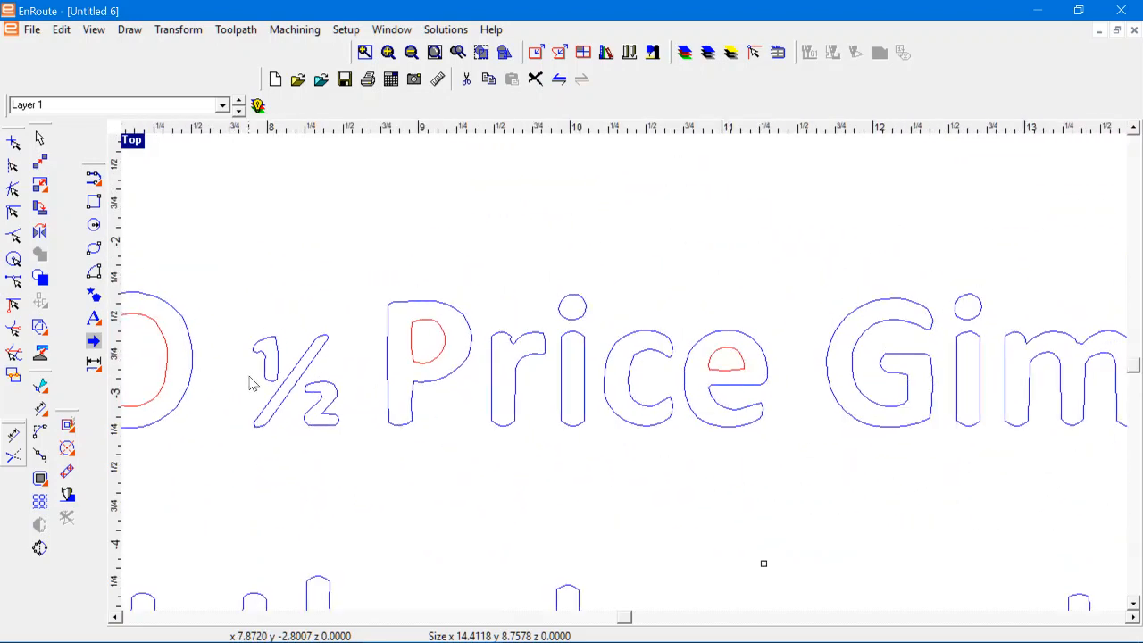
{"action": "scroll", "coordinate": [734, 384], "scroll_direction": "down", "scroll_amount": 5}
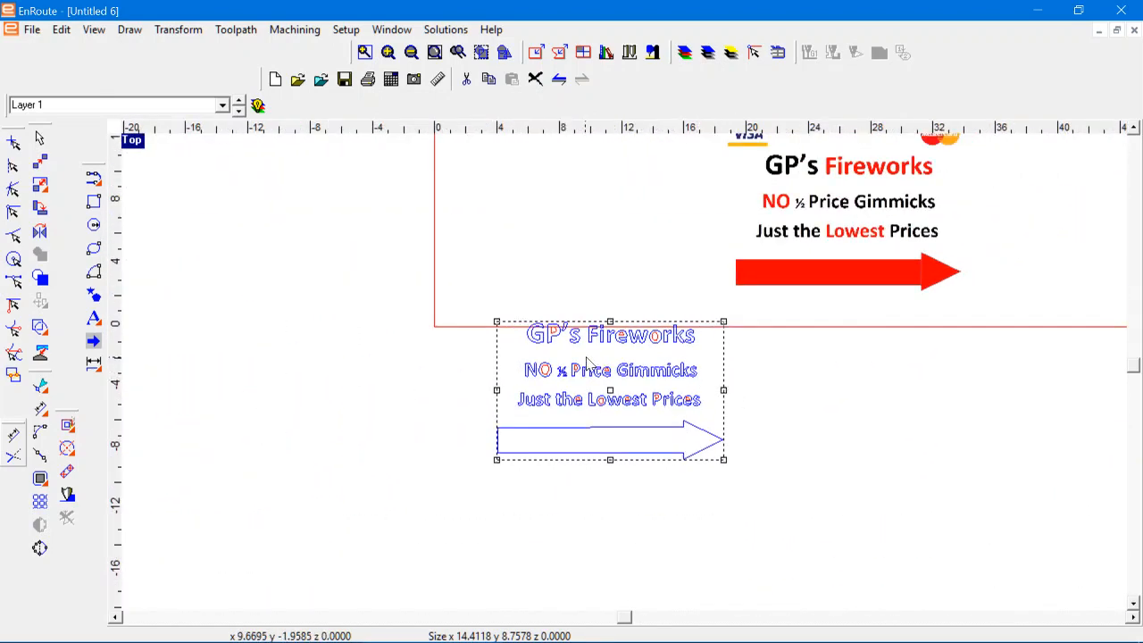
Step: Move the grouped vector outlines inside the plate, beside the original sign bitmap for comparison
{"action": "left_click_drag", "start_coordinate": [606, 389], "coordinate": [588, 224]}
{"action": "scroll", "coordinate": [640, 93], "scroll_direction": "up", "scroll_amount": 3}
{"action": "scroll", "coordinate": [663, 59], "scroll_direction": "down", "scroll_amount": 3}
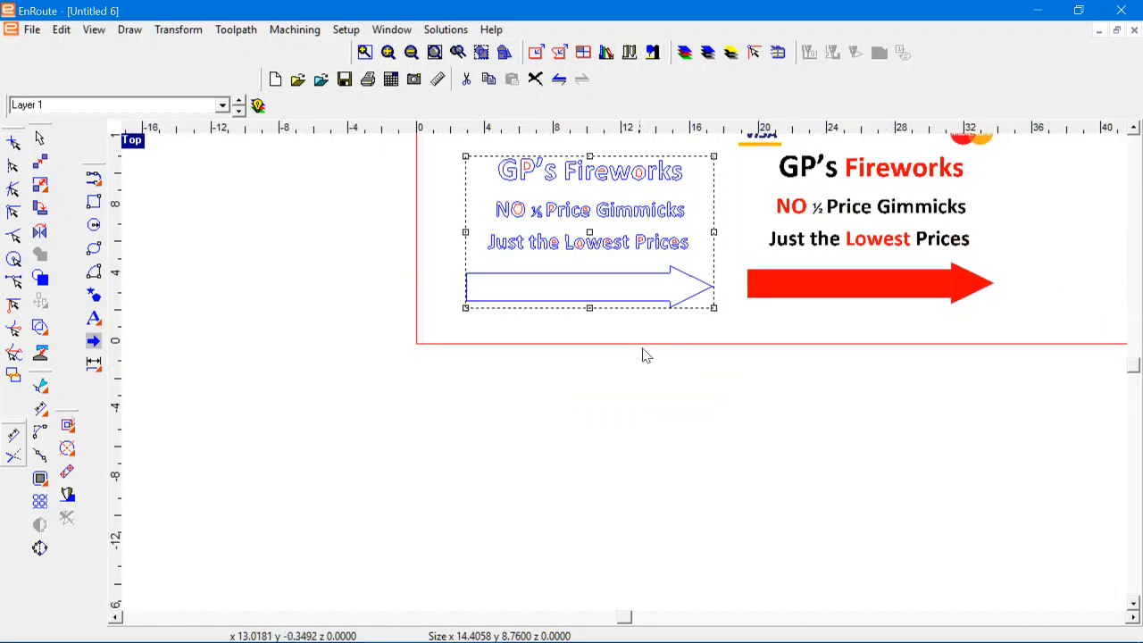
{"action": "scroll", "coordinate": [830, 138], "scroll_direction": "up", "scroll_amount": 3}
{"action": "scroll", "coordinate": [842, 145], "scroll_direction": "up", "scroll_amount": 2}
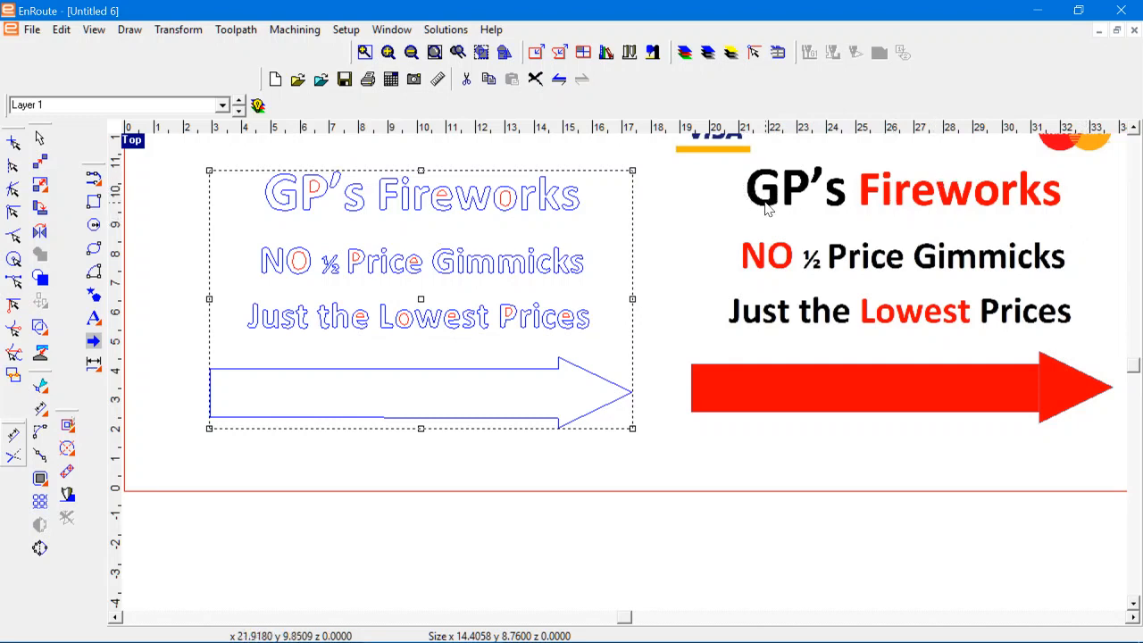
Step: Create the 2D text "GP's" in Arial Bold with a text height of 3.0000, just below the plate
{"action": "left_click", "coordinate": [96, 324]}
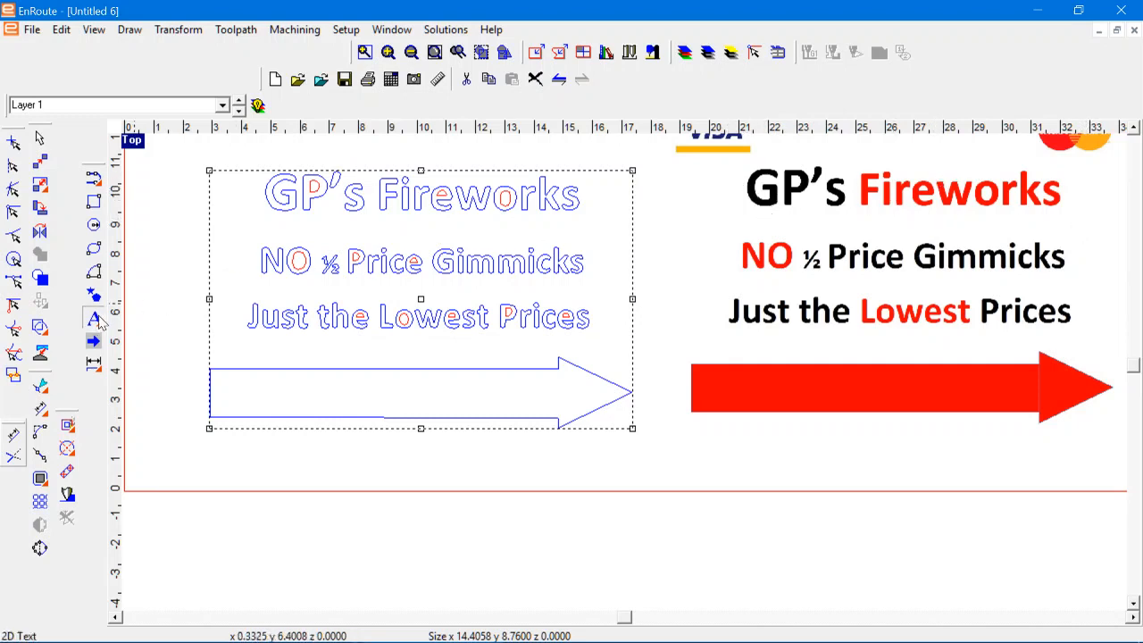
{"action": "scroll", "coordinate": [391, 428], "scroll_direction": "down", "scroll_amount": 3}
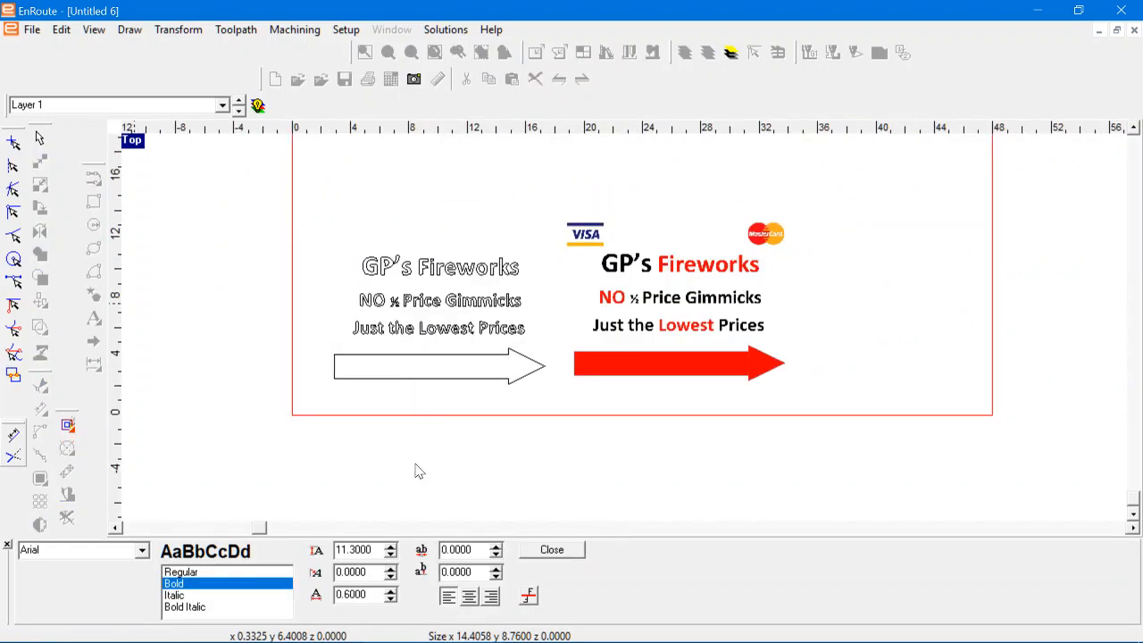
{"action": "scroll", "coordinate": [413, 424], "scroll_direction": "down", "scroll_amount": 2}
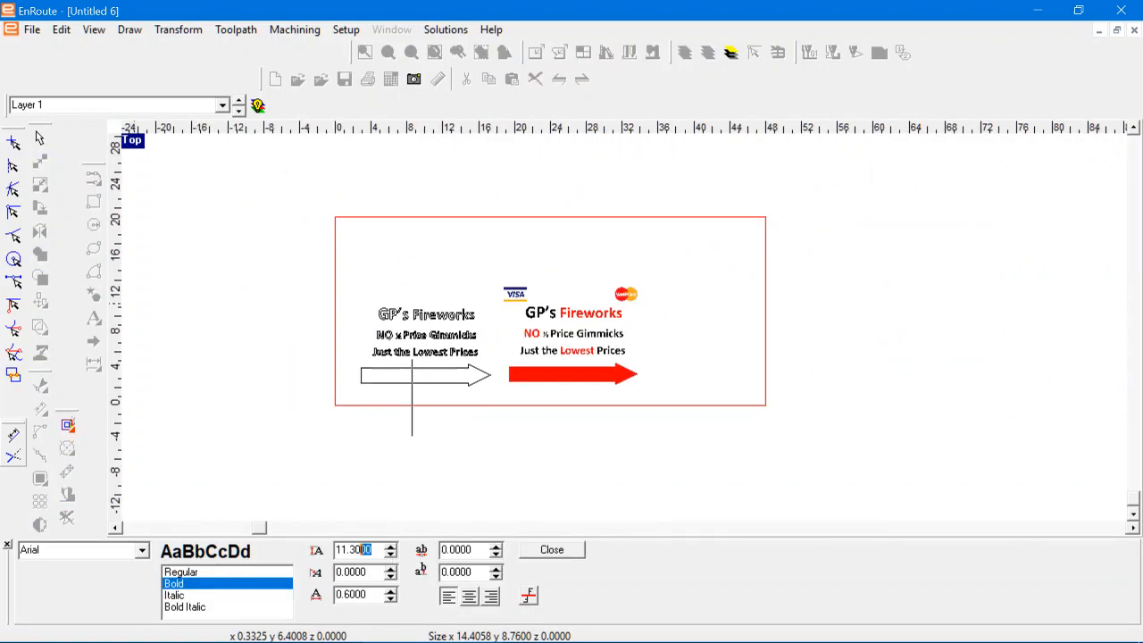
{"action": "left_click_drag", "start_coordinate": [360, 549], "coordinate": [199, 554]}
{"action": "type", "text": "3"}
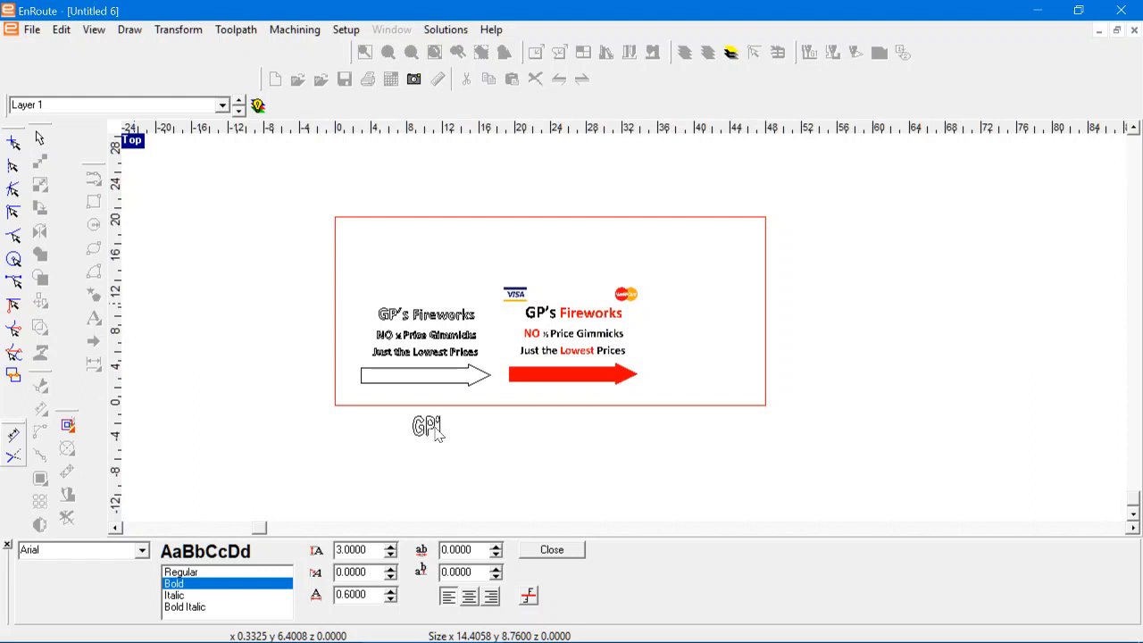
{"action": "left_click", "coordinate": [552, 549]}
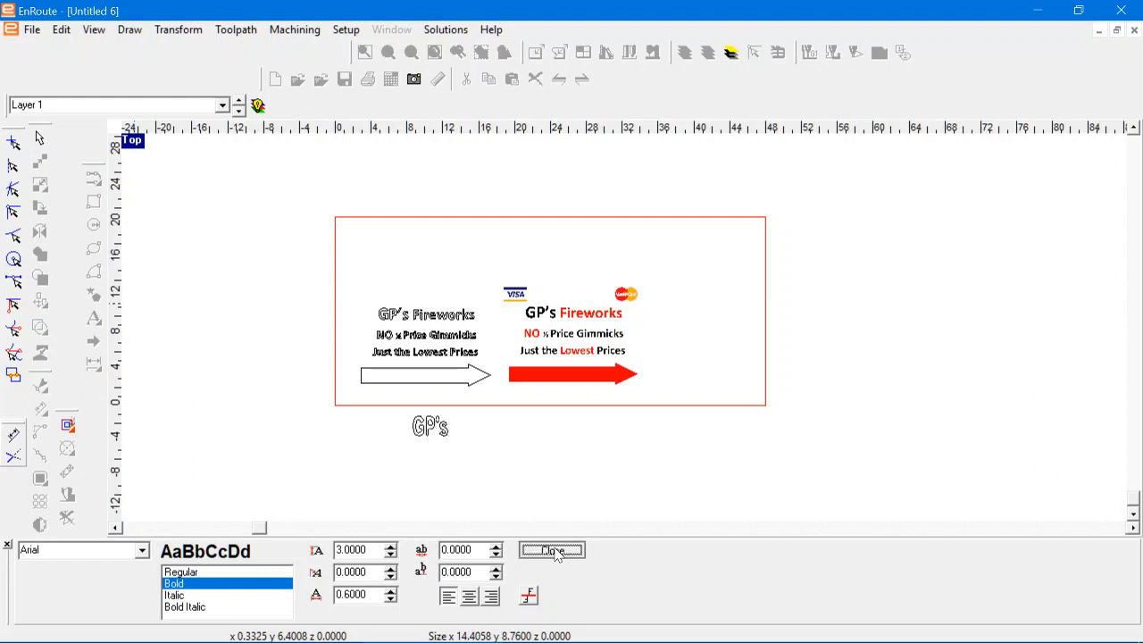
Step: Move the new "GP's" text onto the matching black lettering in the sign bitmap
{"action": "scroll", "coordinate": [393, 492], "scroll_direction": "up", "scroll_amount": 2}
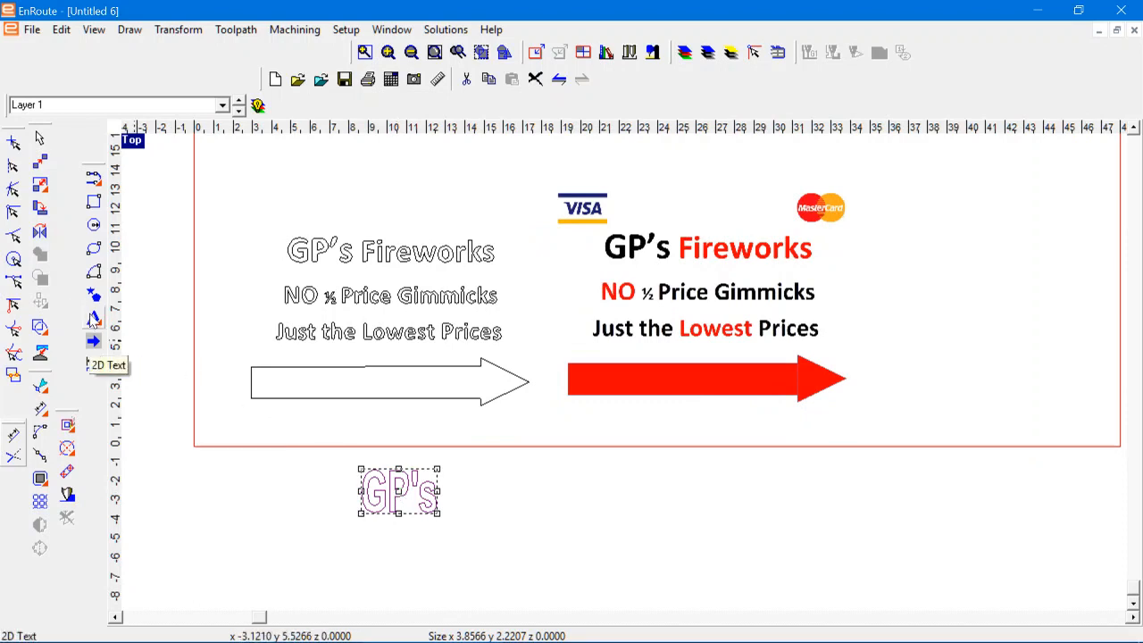
{"action": "left_click_drag", "start_coordinate": [93, 322], "coordinate": [167, 334]}
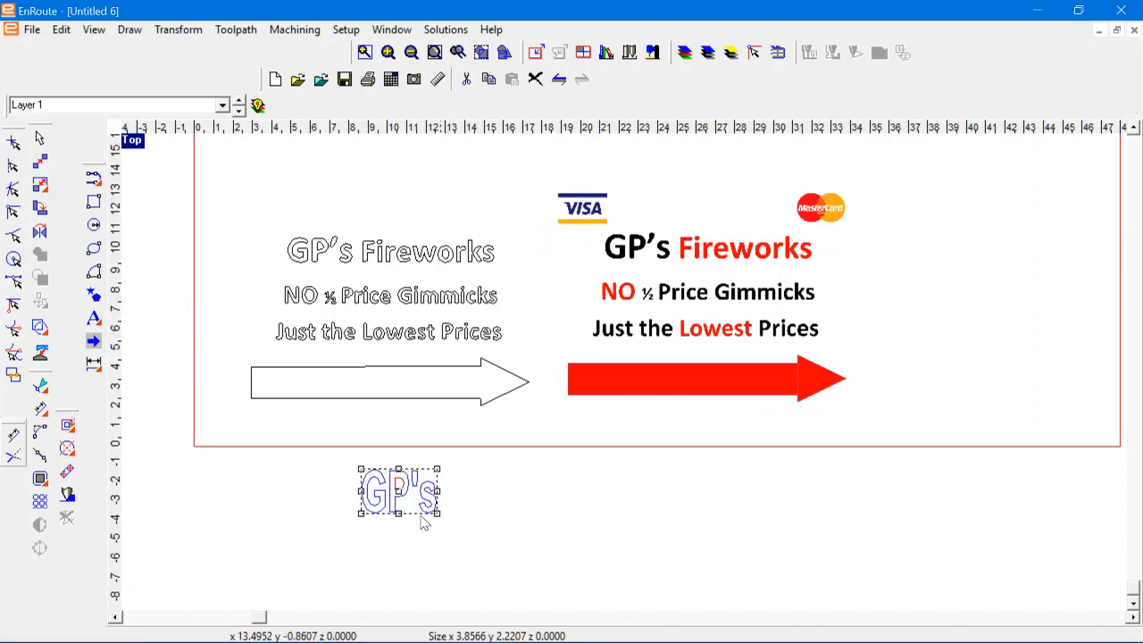
{"action": "left_click_drag", "start_coordinate": [450, 462], "coordinate": [631, 243]}
Step: Reduce the "GP's" text to about 1.54 high and align its top and right edges with the black bitmap lettering
{"action": "scroll", "coordinate": [616, 243], "scroll_direction": "up", "scroll_amount": 5}
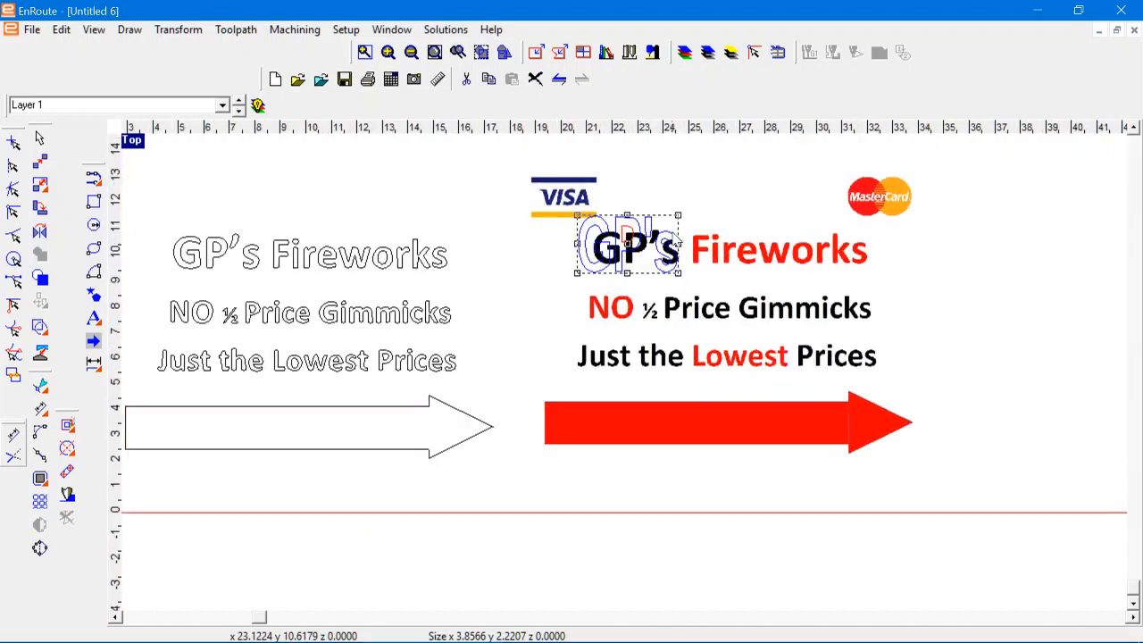
{"action": "scroll", "coordinate": [614, 243], "scroll_direction": "up", "scroll_amount": 2}
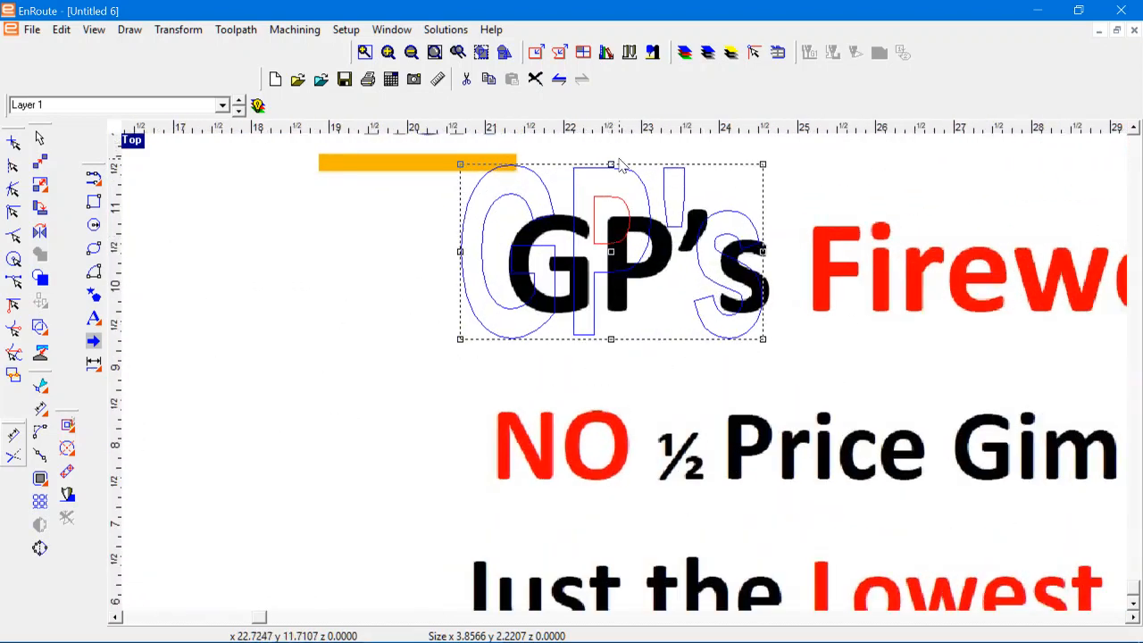
{"action": "left_click_drag", "start_coordinate": [611, 214], "coordinate": [613, 225]}
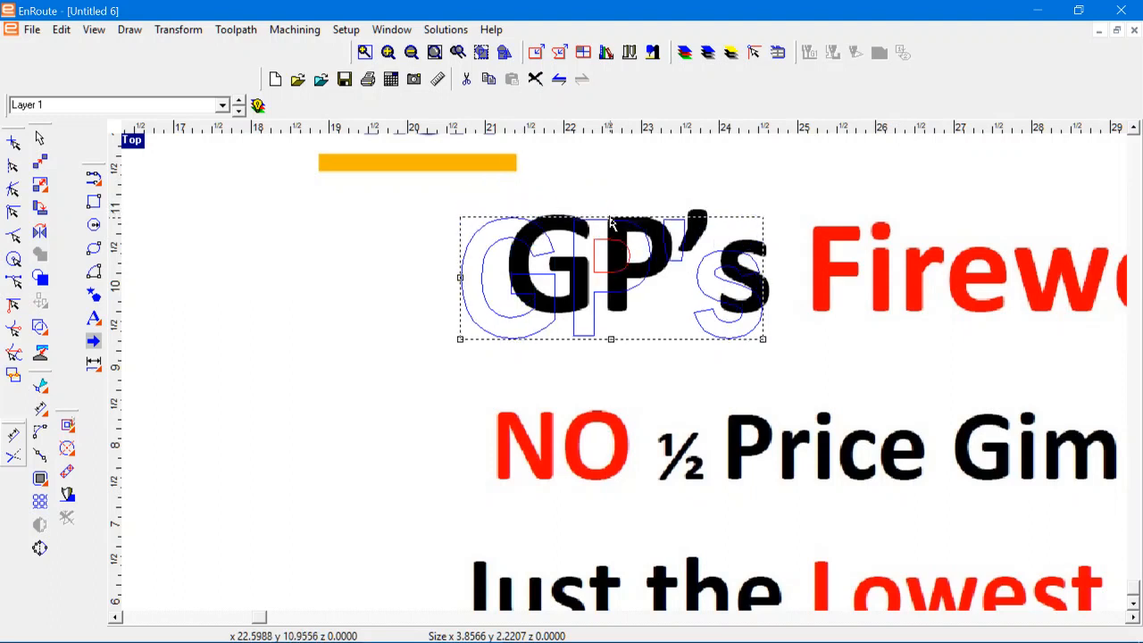
{"action": "left_click_drag", "start_coordinate": [464, 284], "coordinate": [766, 282]}
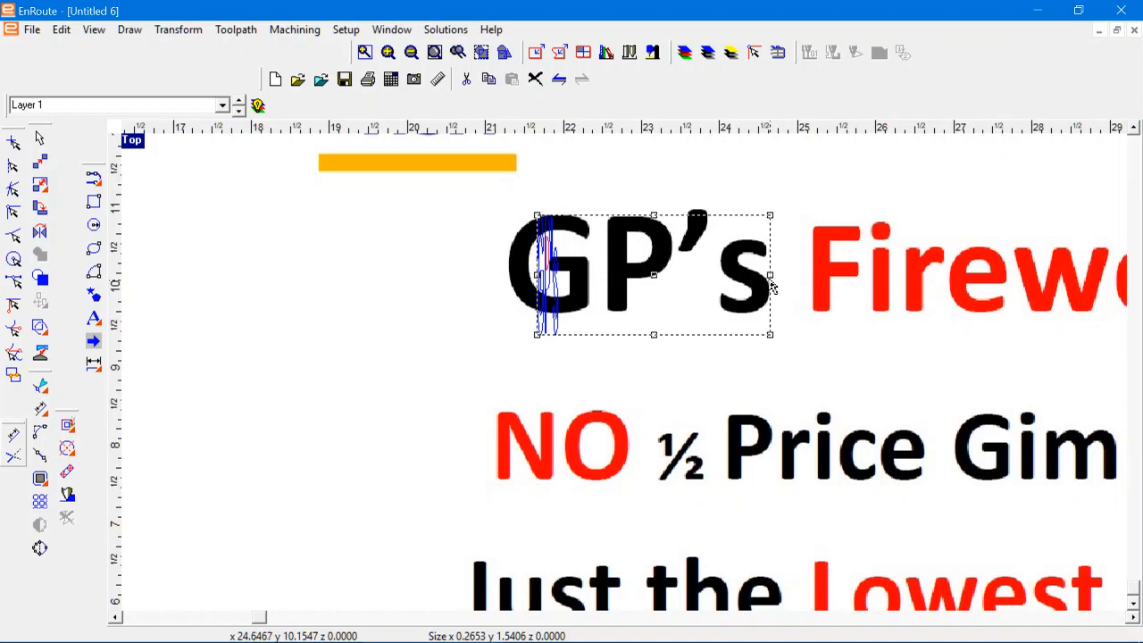
Step: Fit the "GP's" text's left, bottom and right edges to the black lettering, sizing it about 3.41 by 1.25
{"action": "scroll", "coordinate": [507, 259], "scroll_direction": "up", "scroll_amount": 1}
{"action": "scroll", "coordinate": [507, 259], "scroll_direction": "up", "scroll_amount": 1}
{"action": "scroll", "coordinate": [563, 285], "scroll_direction": "up", "scroll_amount": 1}
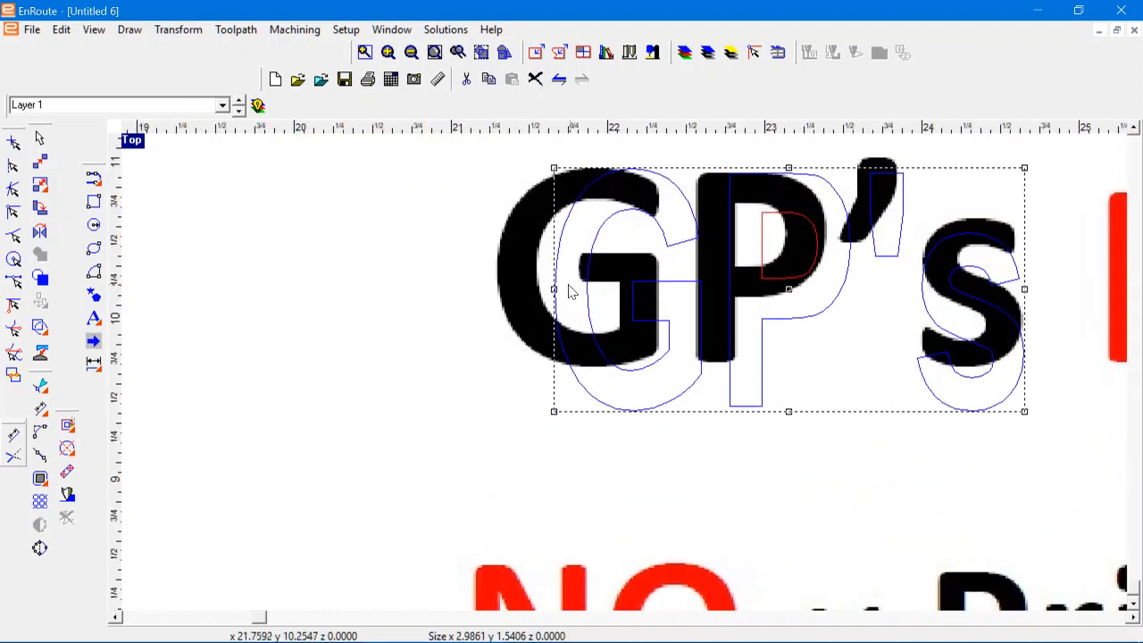
{"action": "left_click_drag", "start_coordinate": [527, 293], "coordinate": [500, 293]}
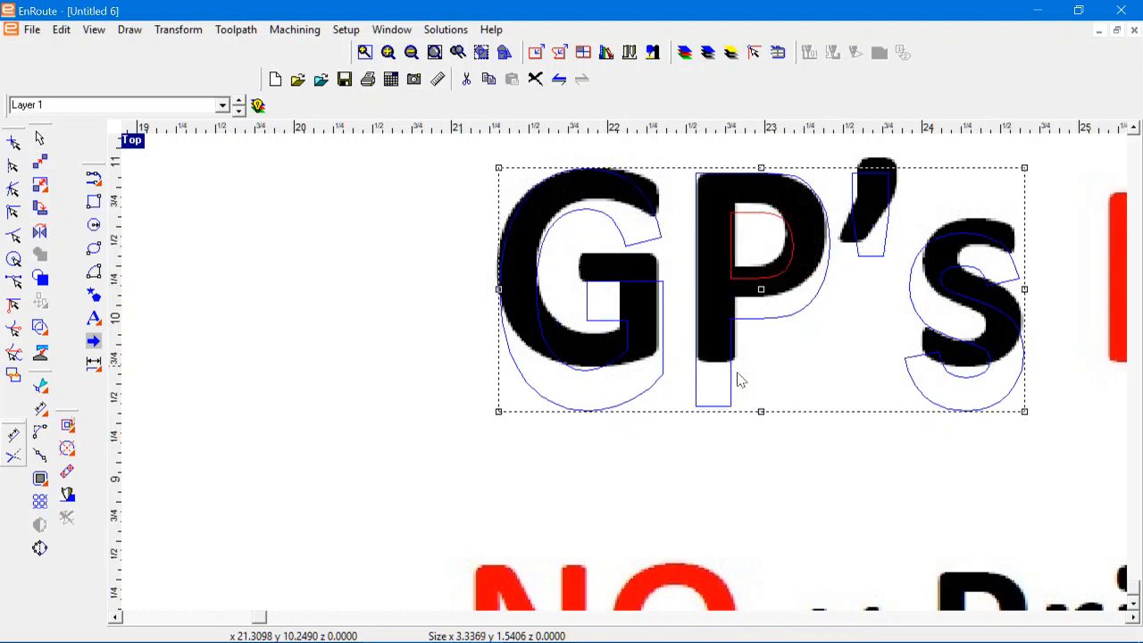
{"action": "left_click_drag", "start_coordinate": [762, 413], "coordinate": [756, 371]}
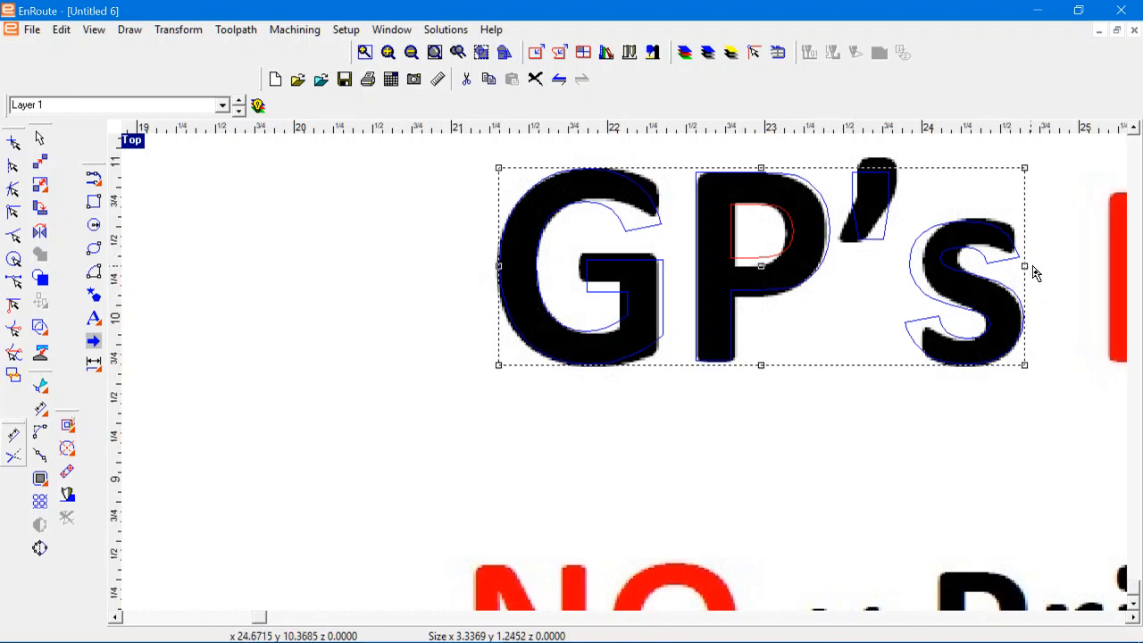
{"action": "left_click_drag", "start_coordinate": [1026, 266], "coordinate": [1035, 267]}
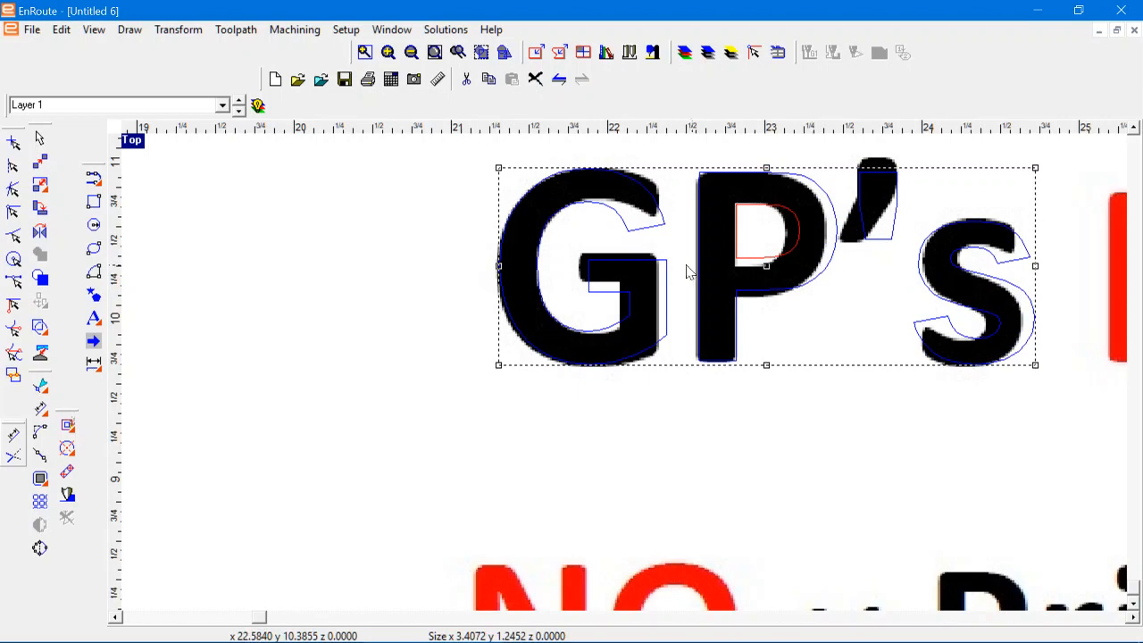
Step: Examine how closely the "GP's" text matches the bitmap lettering, and compare the whole bitmap with the vectorized outlines
{"action": "scroll", "coordinate": [628, 293], "scroll_direction": "down", "scroll_amount": 2}
{"action": "scroll", "coordinate": [692, 286], "scroll_direction": "up", "scroll_amount": 5}
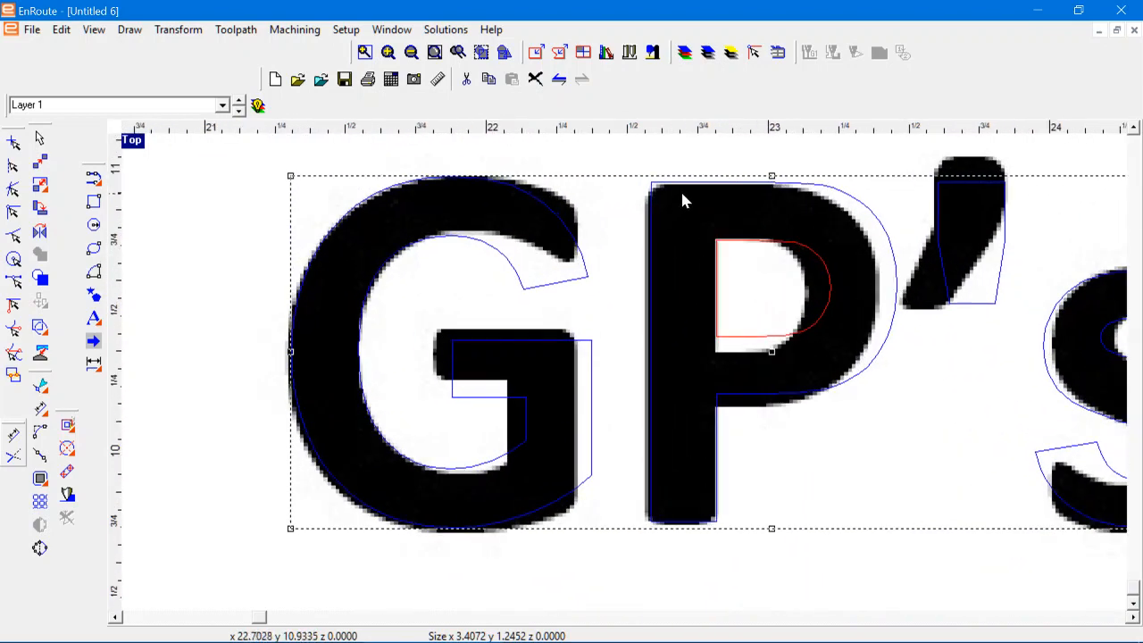
{"action": "scroll", "coordinate": [556, 310], "scroll_direction": "down", "scroll_amount": 2}
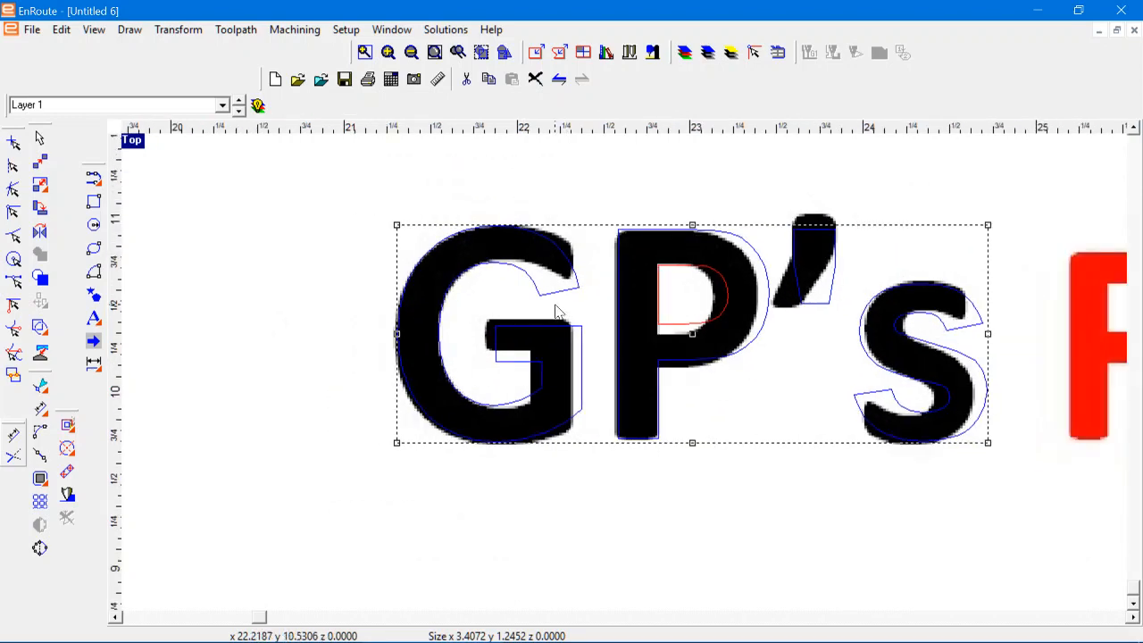
{"action": "scroll", "coordinate": [567, 313], "scroll_direction": "down", "scroll_amount": 6}
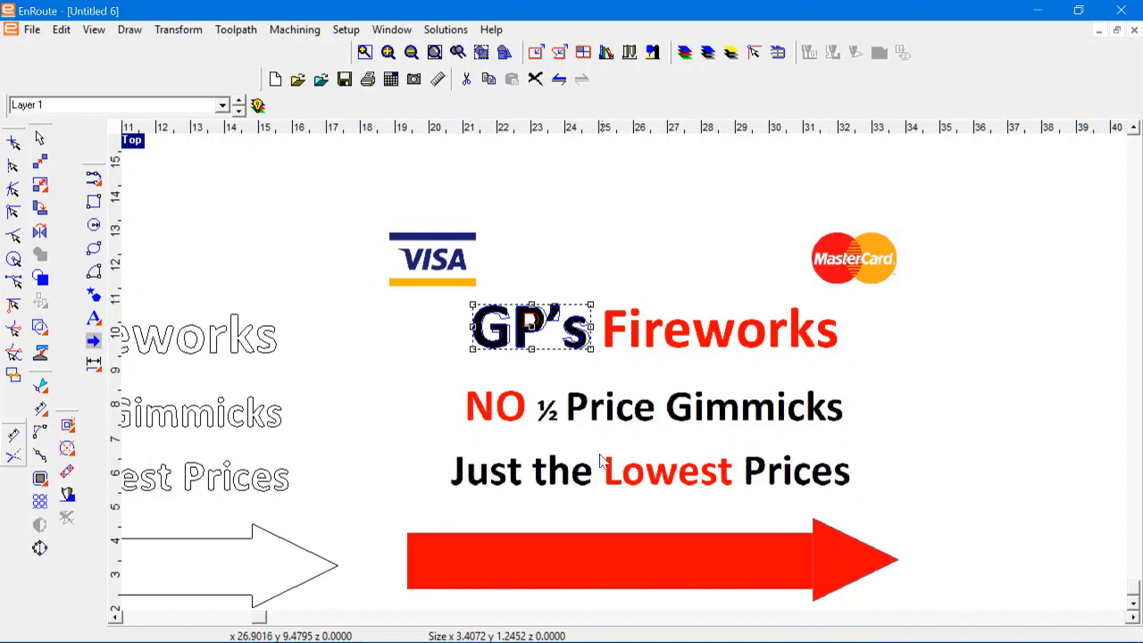
{"action": "scroll", "coordinate": [610, 454], "scroll_direction": "down", "scroll_amount": 2}
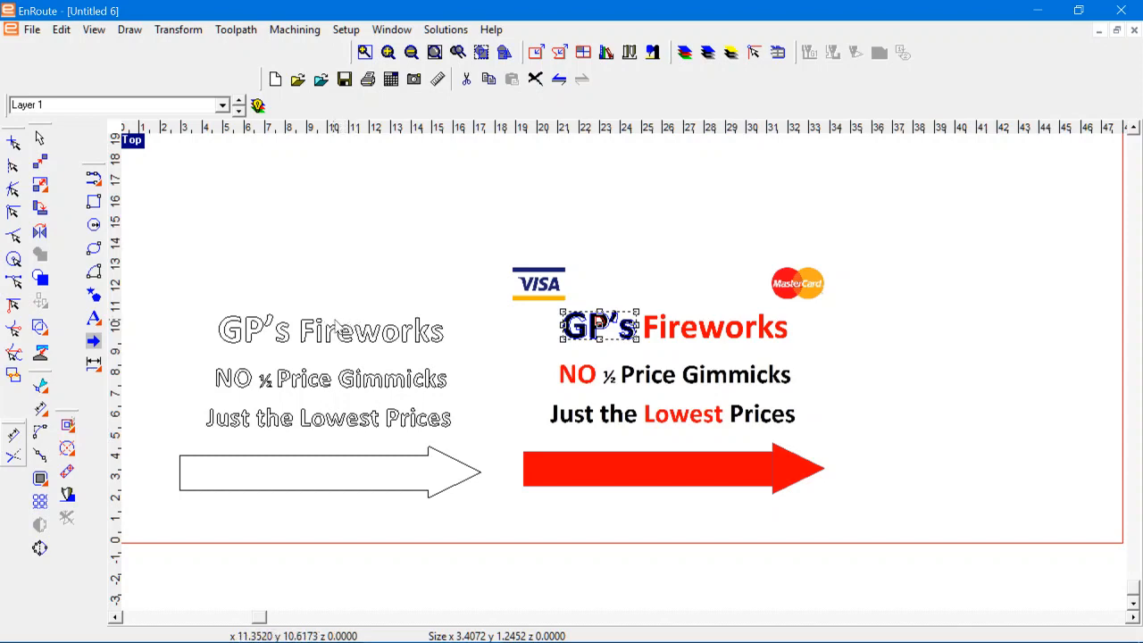
{"action": "scroll", "coordinate": [591, 316], "scroll_direction": "down", "scroll_amount": 2}
{"action": "scroll", "coordinate": [302, 317], "scroll_direction": "up", "scroll_amount": 3}
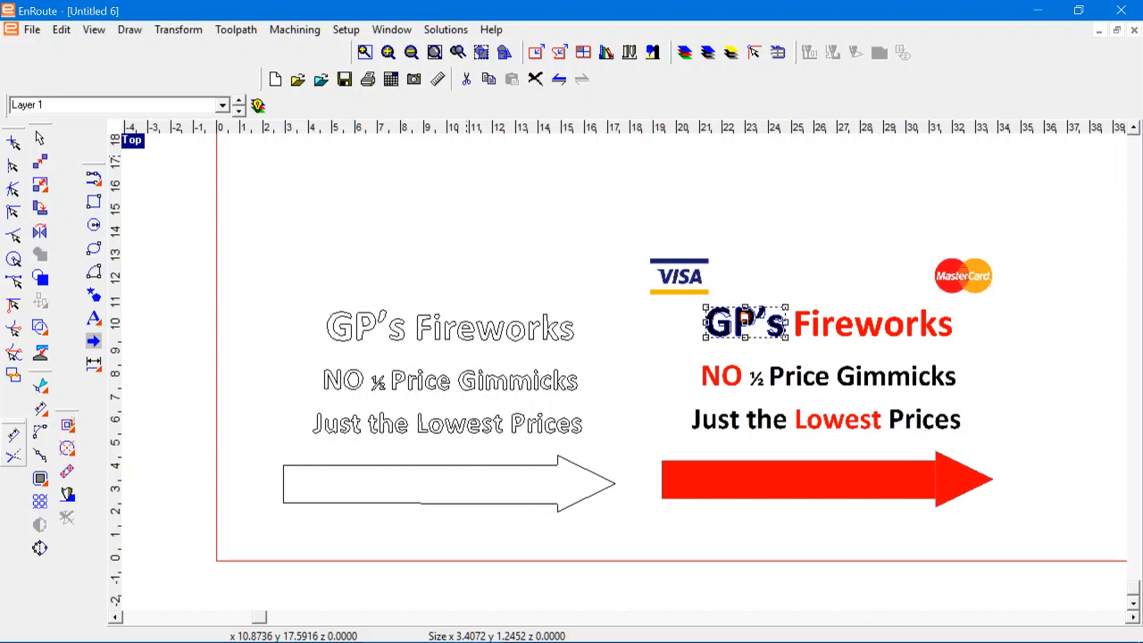
Step: Open the recent drawing Sanders Fireworks.rou
{"action": "left_click", "coordinate": [298, 80]}
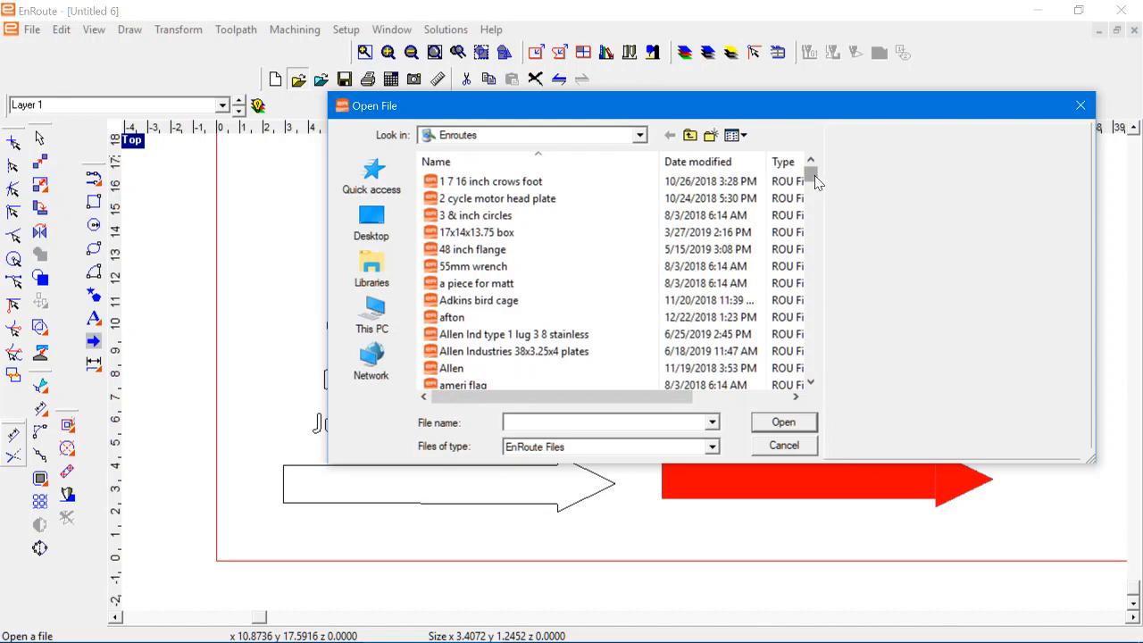
{"action": "left_click", "coordinate": [783, 446]}
{"action": "left_click", "coordinate": [31, 30]}
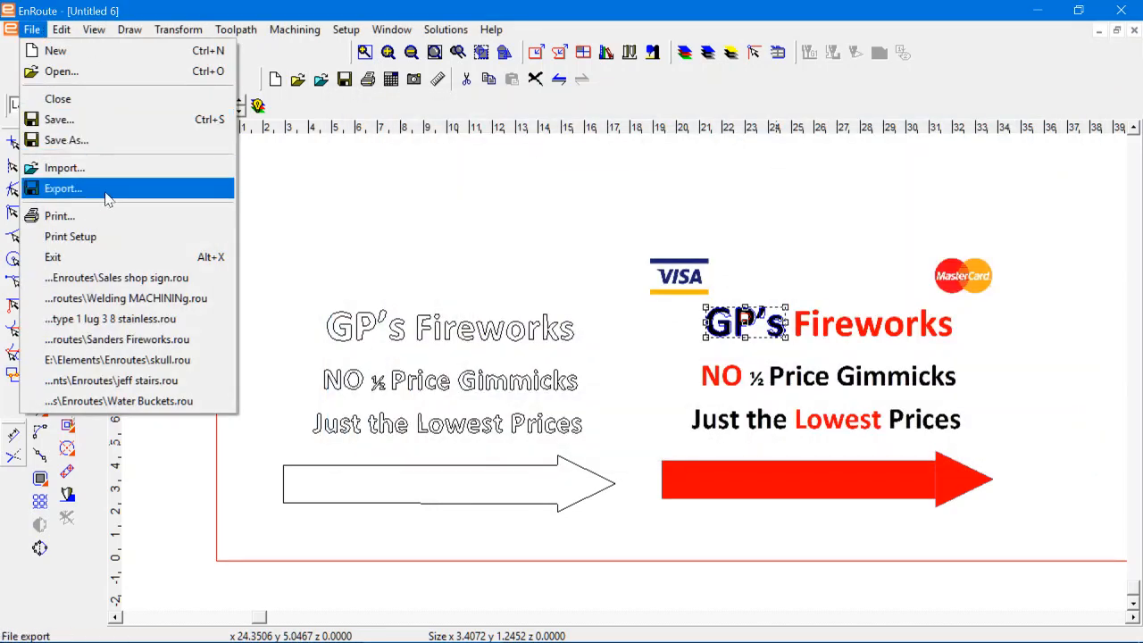
{"action": "left_click", "coordinate": [179, 347]}
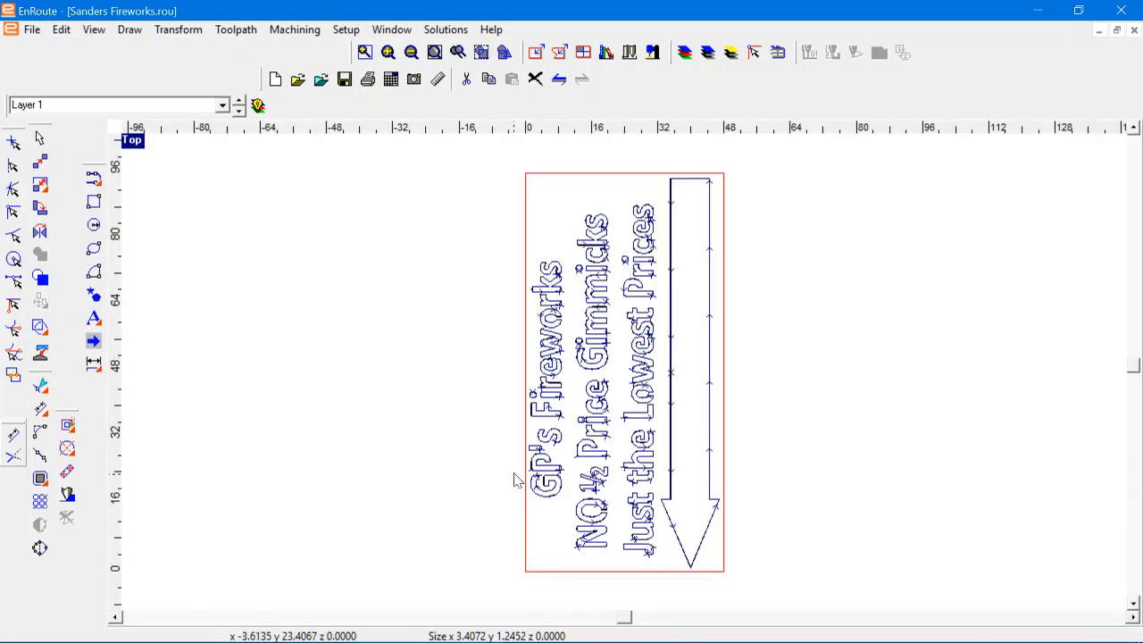
Step: Rotate all of the sign artwork by -90 degrees about the Z axis around its center
{"action": "left_click_drag", "start_coordinate": [458, 156], "coordinate": [786, 532]}
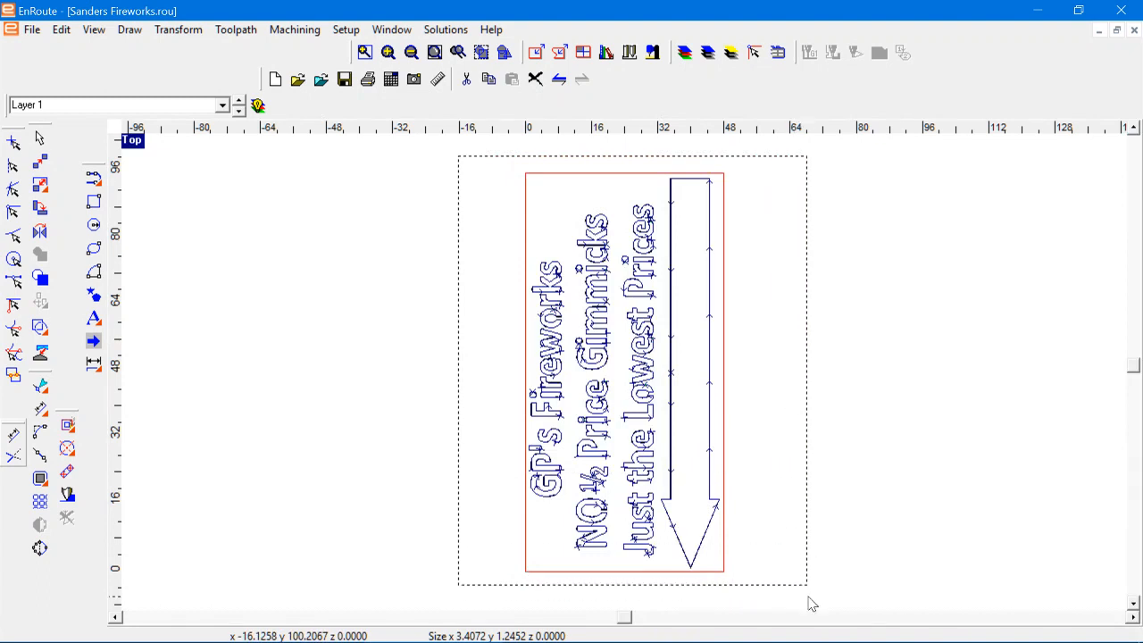
{"action": "left_click_drag", "start_coordinate": [809, 605], "coordinate": [808, 598]}
{"action": "right_click", "coordinate": [626, 394]}
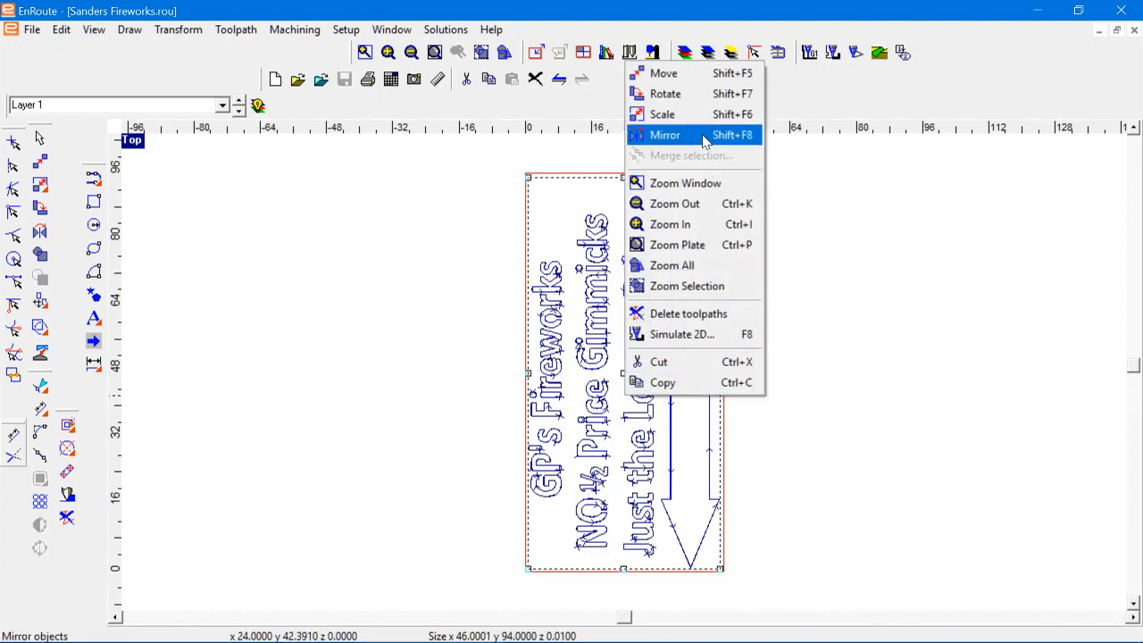
{"action": "left_click", "coordinate": [678, 94]}
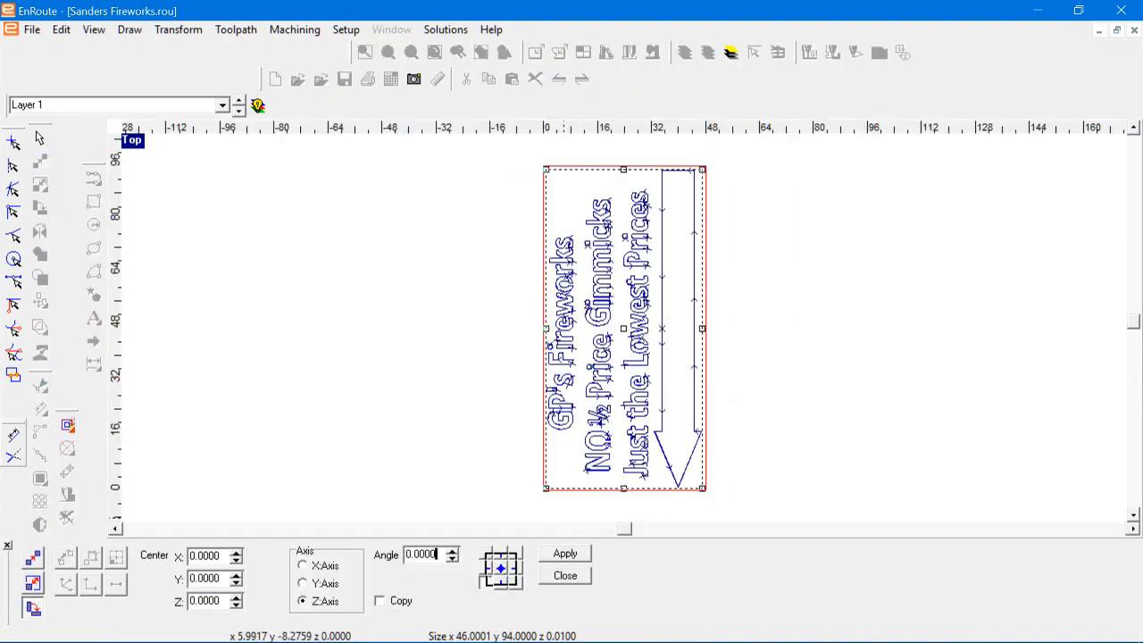
{"action": "double_click", "coordinate": [435, 554]}
{"action": "type", "text": "-90"}
{"action": "left_click", "coordinate": [502, 569]}
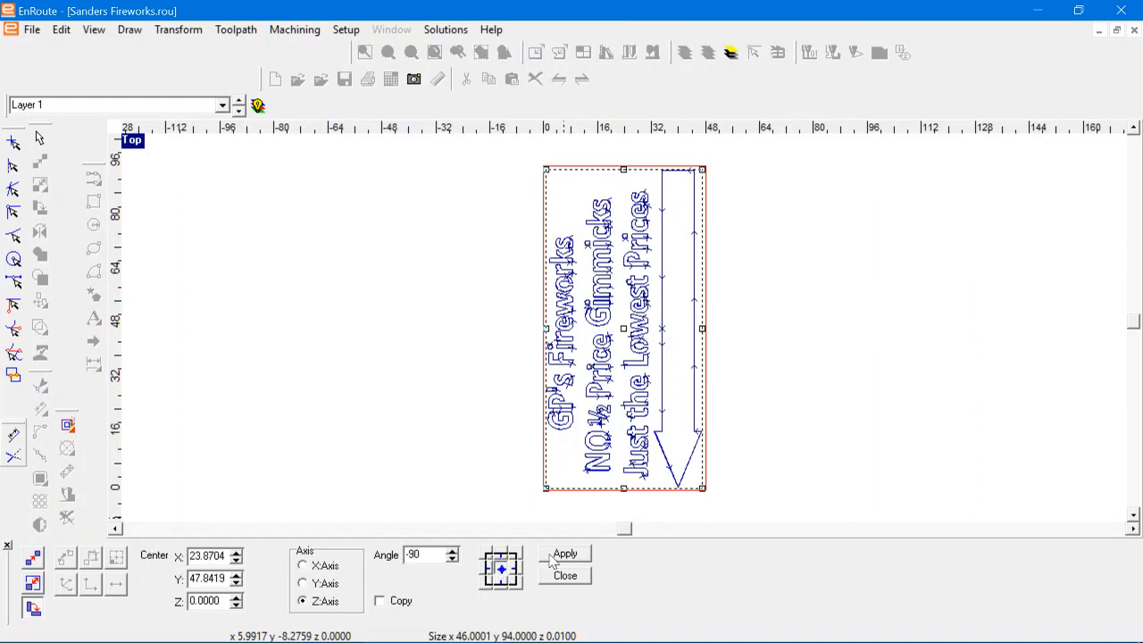
{"action": "left_click", "coordinate": [553, 557]}
{"action": "left_click", "coordinate": [564, 576]}
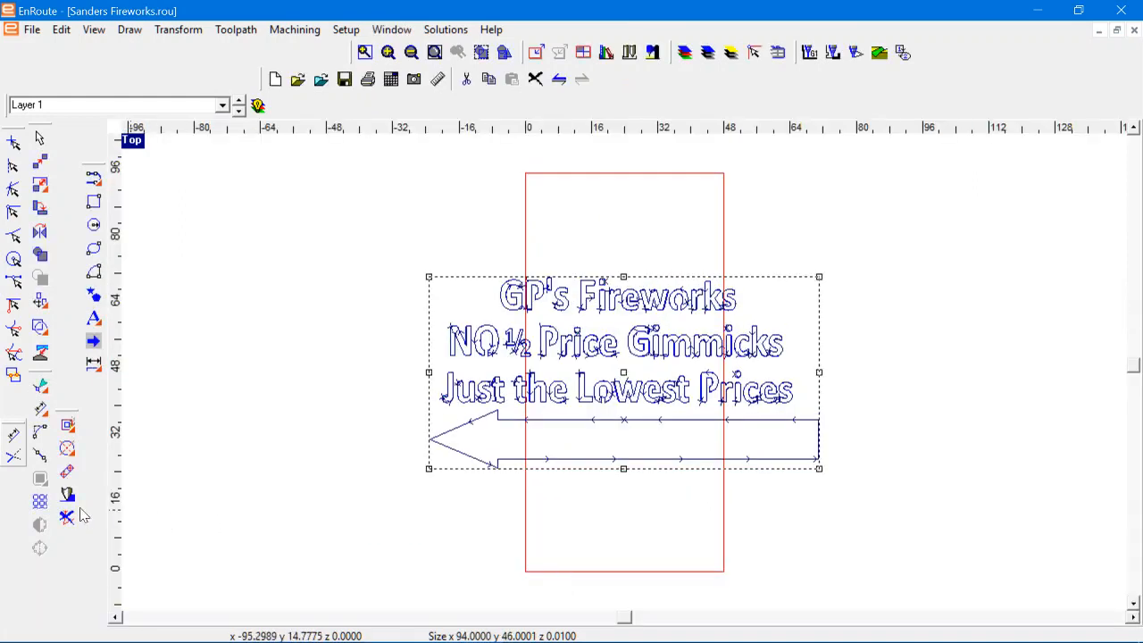
Step: Delete the toolpaths from the rotated sign artwork and select all of its lettering and the arrow
{"action": "left_click", "coordinate": [73, 515]}
{"action": "left_click", "coordinate": [339, 476]}
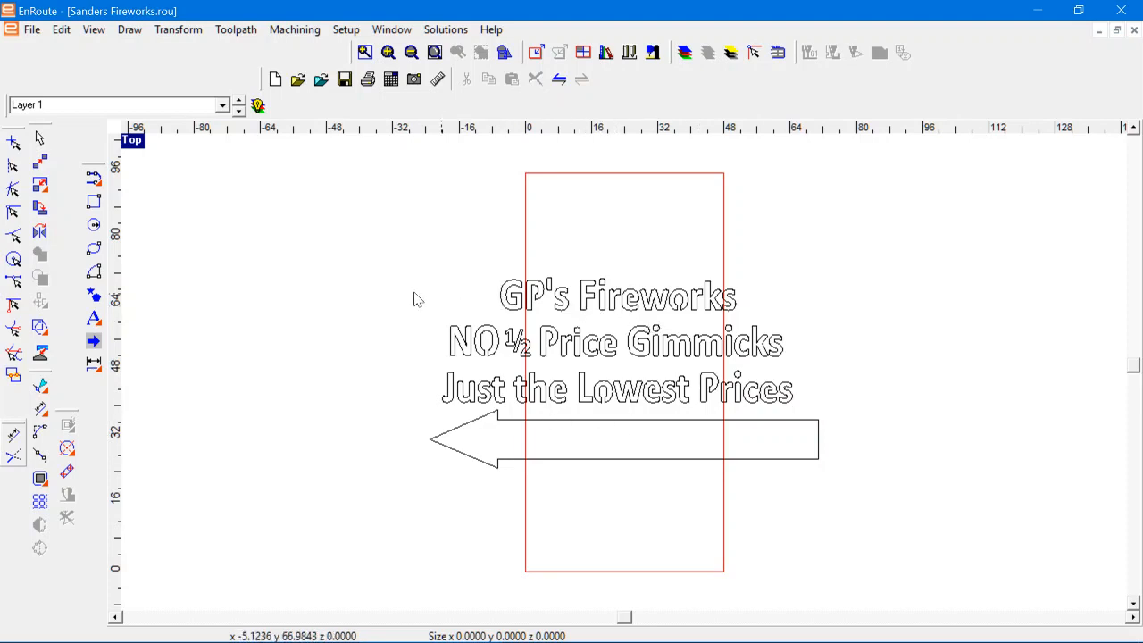
{"action": "left_click_drag", "start_coordinate": [388, 243], "coordinate": [893, 495]}
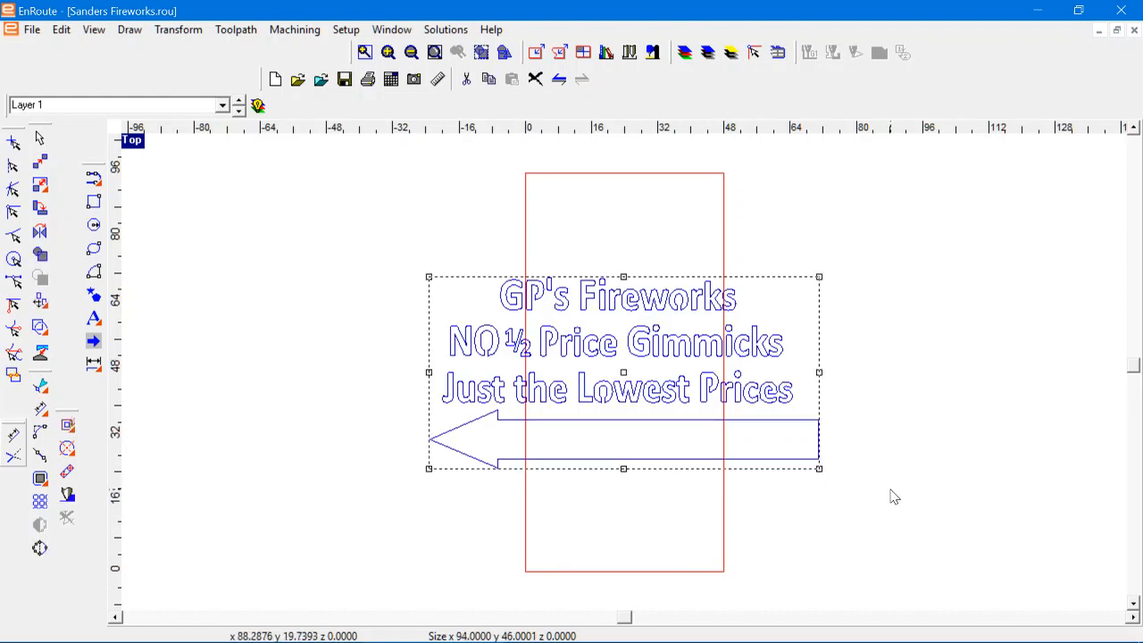
Step: Minimize the Sanders Fireworks.rou drawing and close the Untitled 6 drawing without saving it
{"action": "left_click", "coordinate": [1101, 34]}
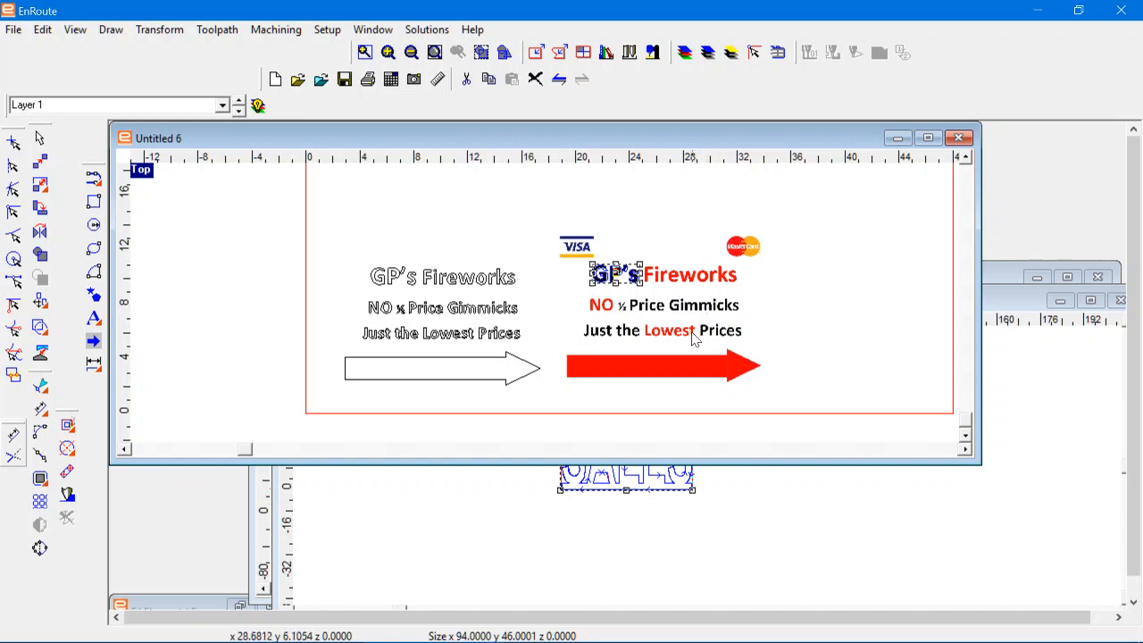
{"action": "left_click", "coordinate": [959, 138]}
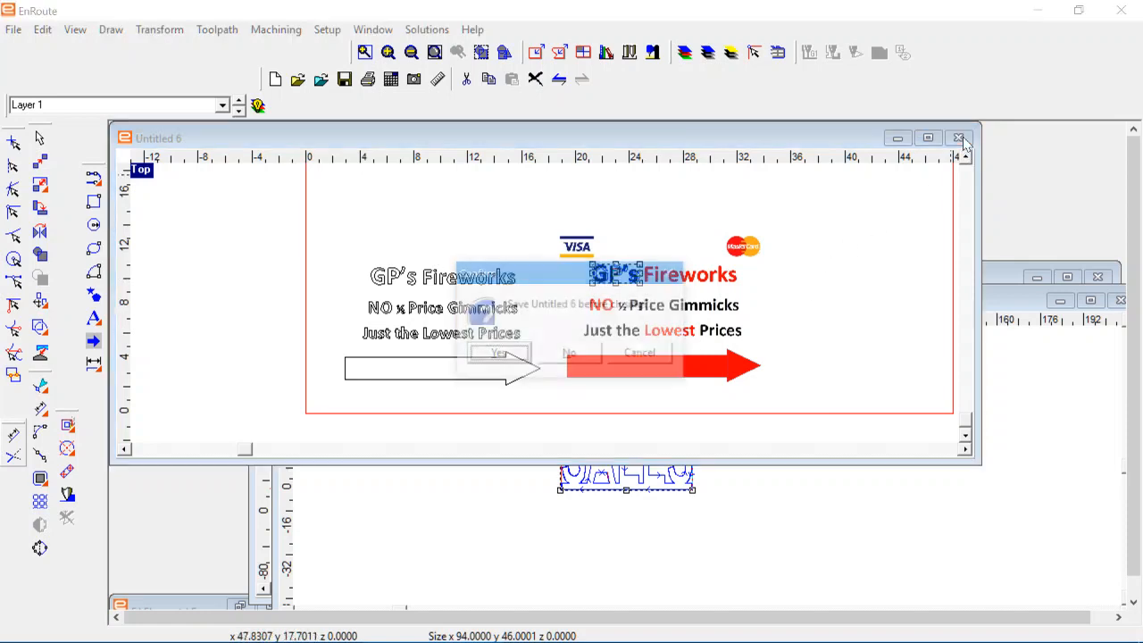
{"action": "left_click", "coordinate": [569, 355]}
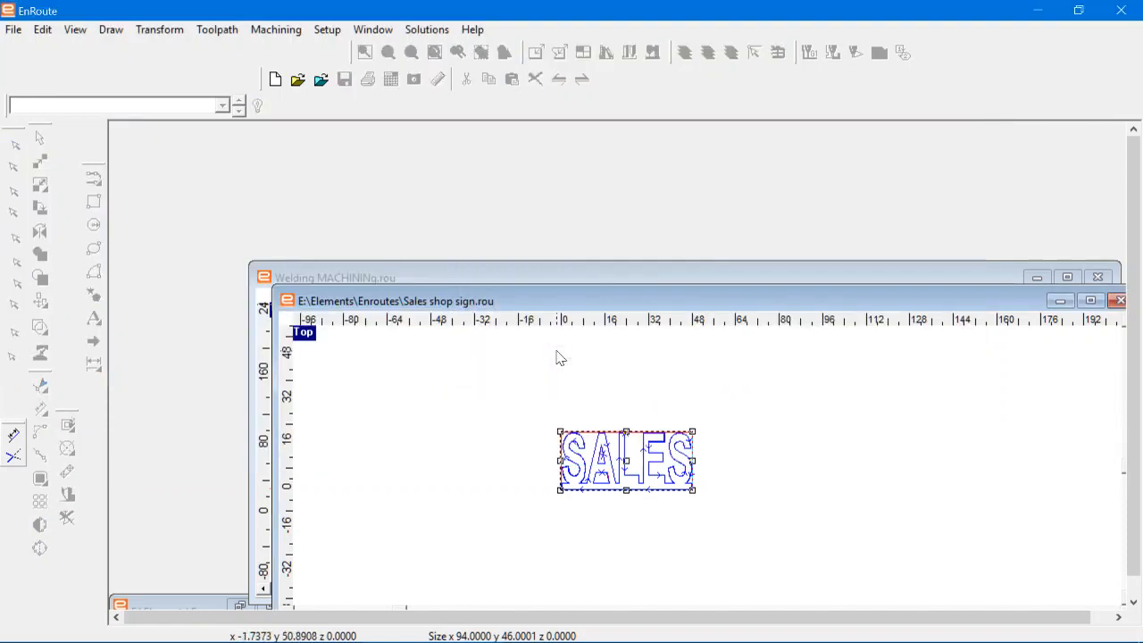
{"action": "left_click_drag", "start_coordinate": [615, 301], "coordinate": [596, 200]}
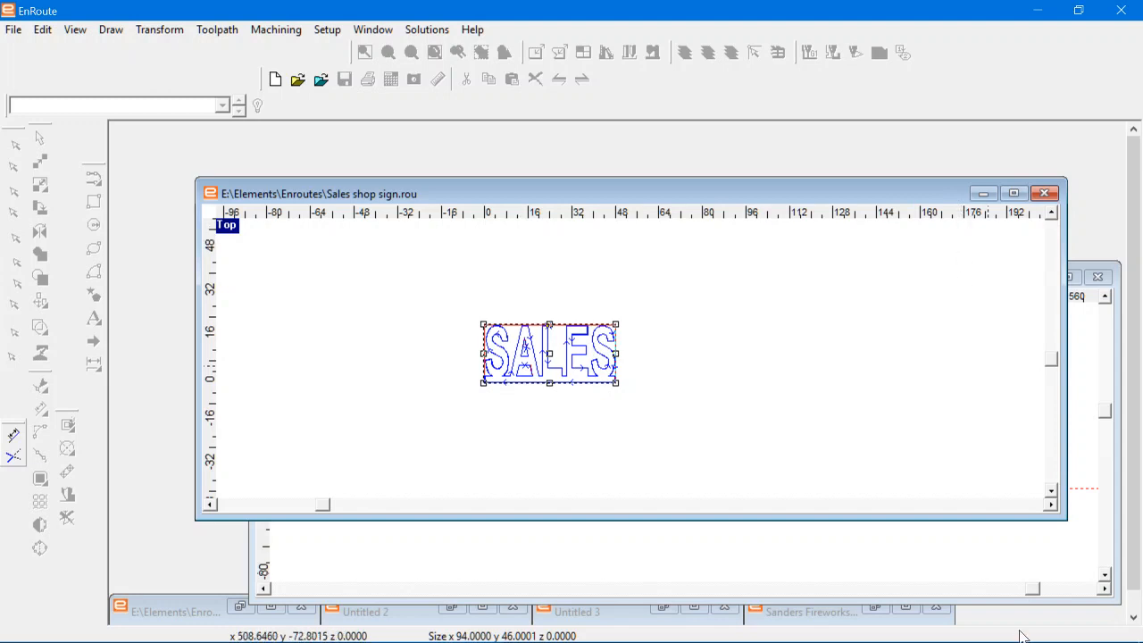
{"action": "mouse_move", "coordinate": [897, 636]}
{"action": "left_click", "coordinate": [773, 625]}
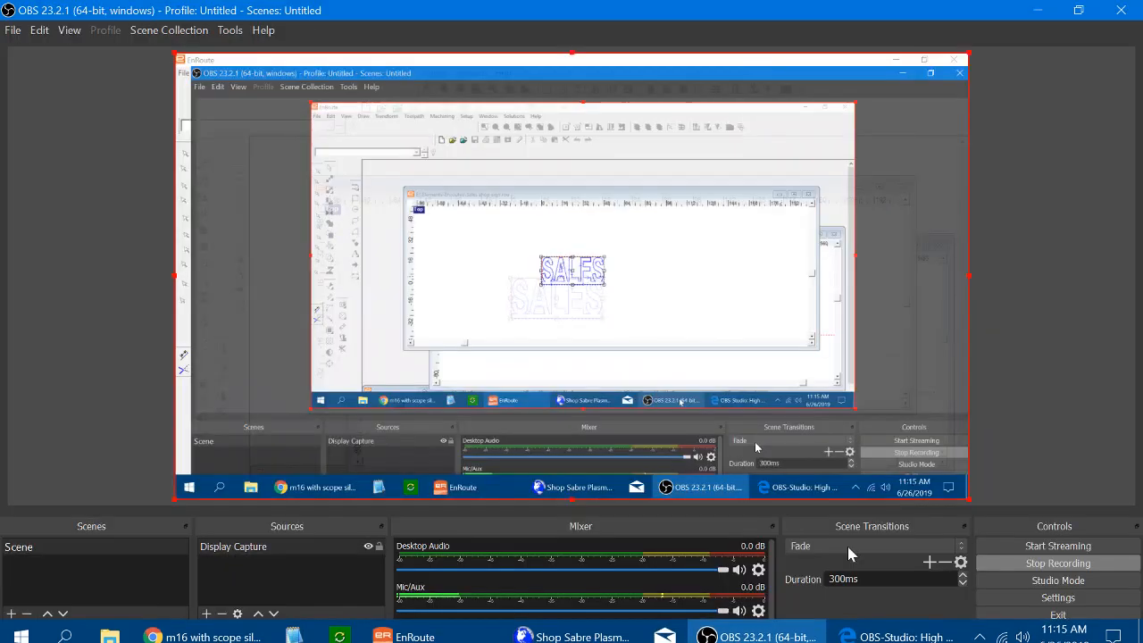